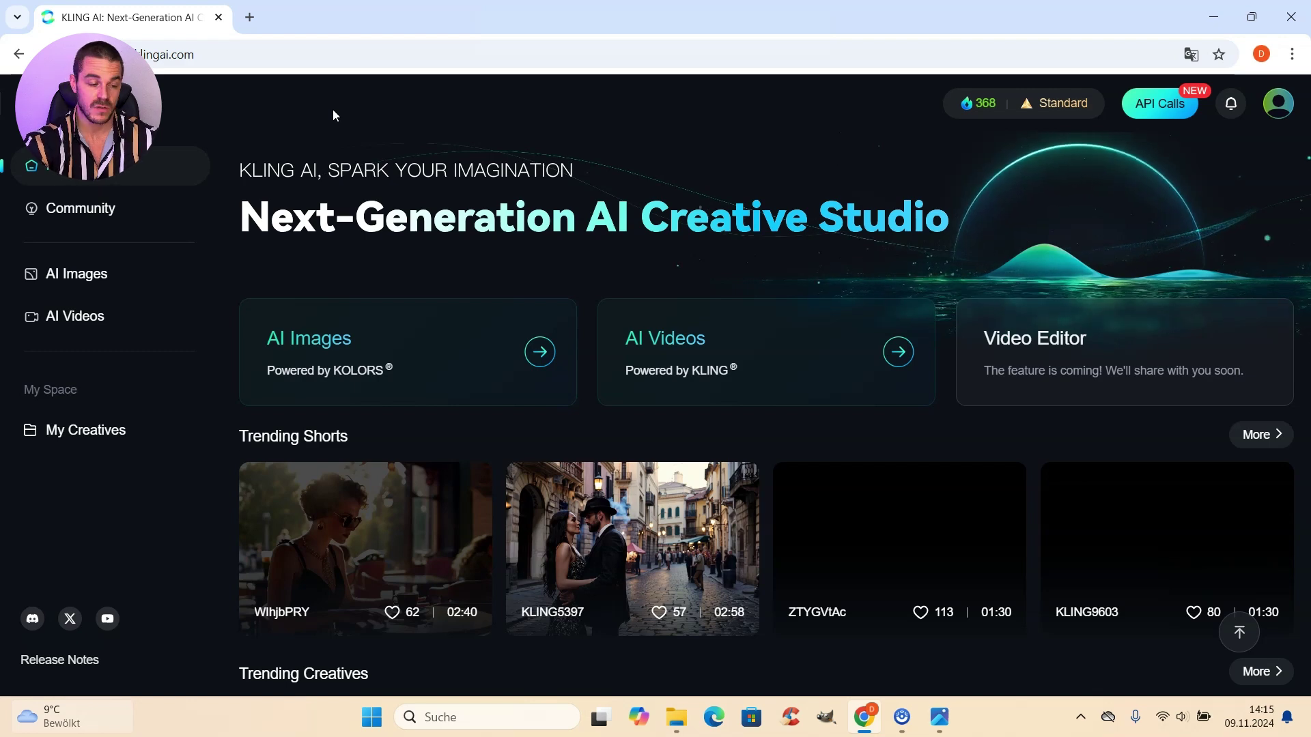
- Upload Example Model.jpg from Downloads as the source image for a Kling AI image-to-video clip
left_click(319, 174)
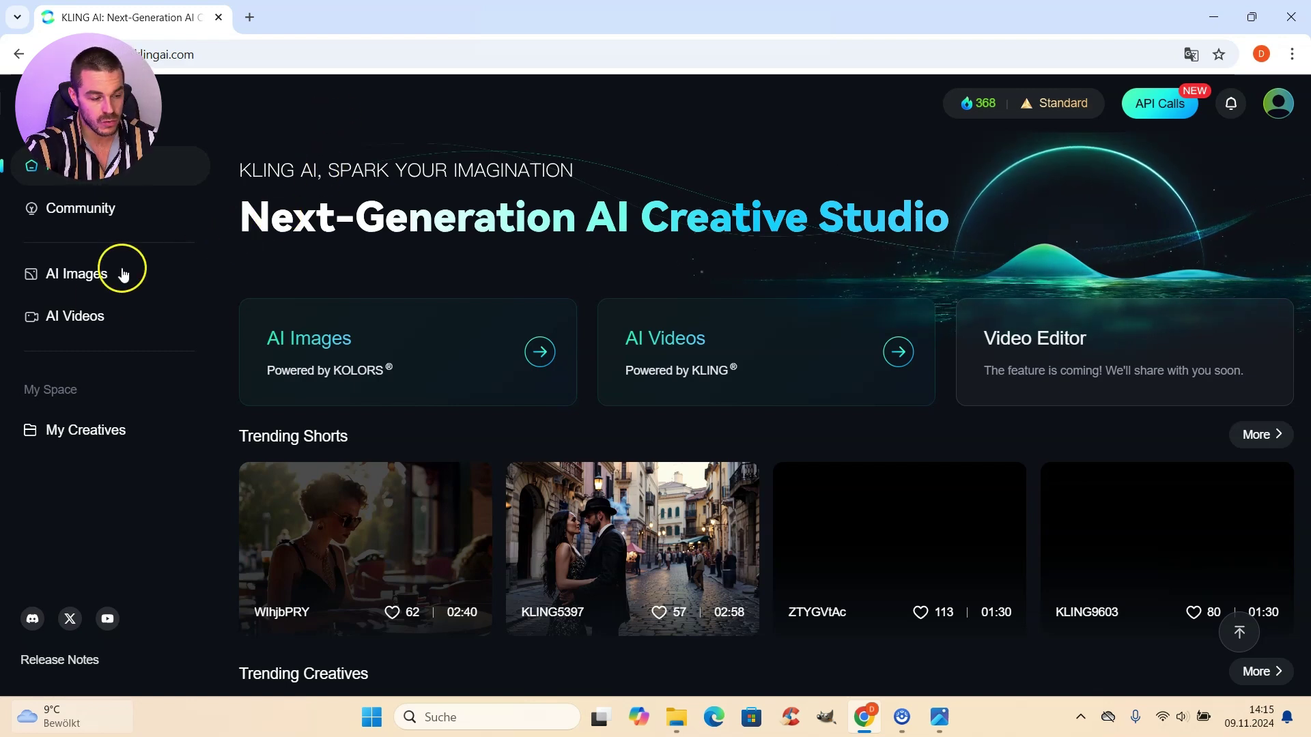
left_click(84, 317)
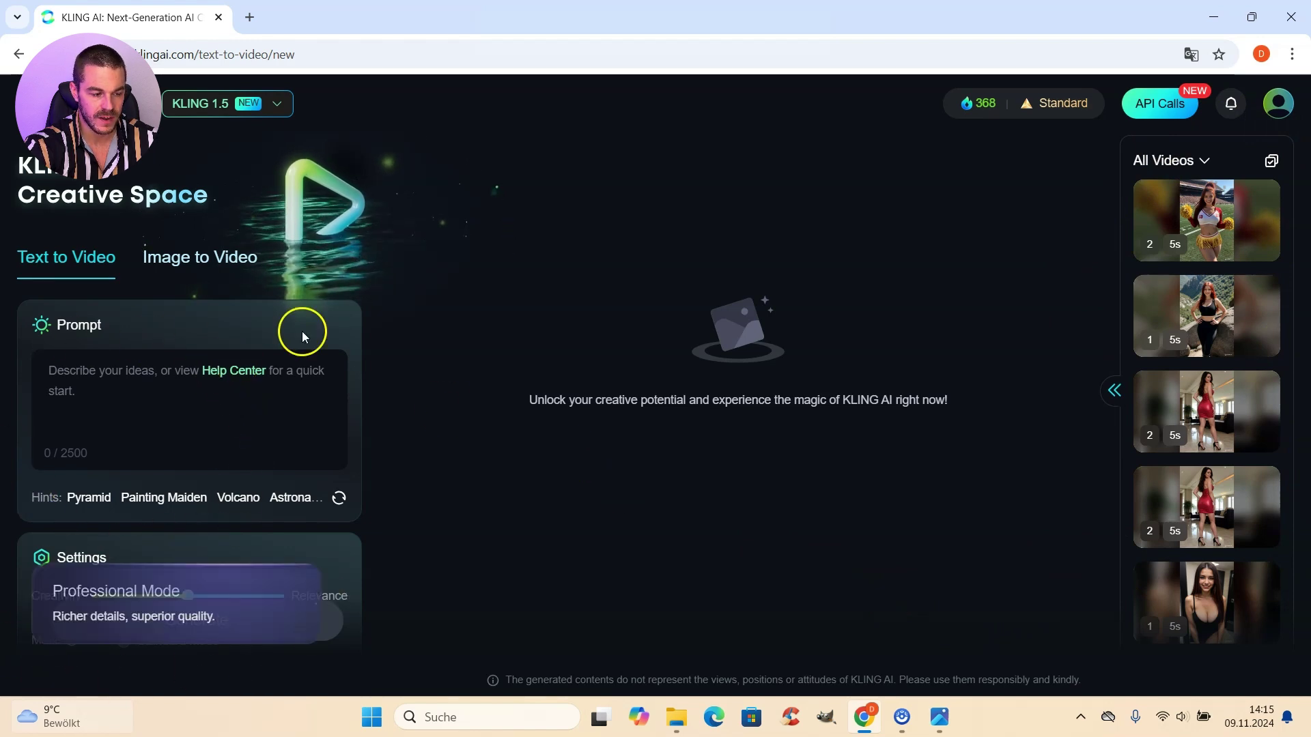
left_click(203, 257)
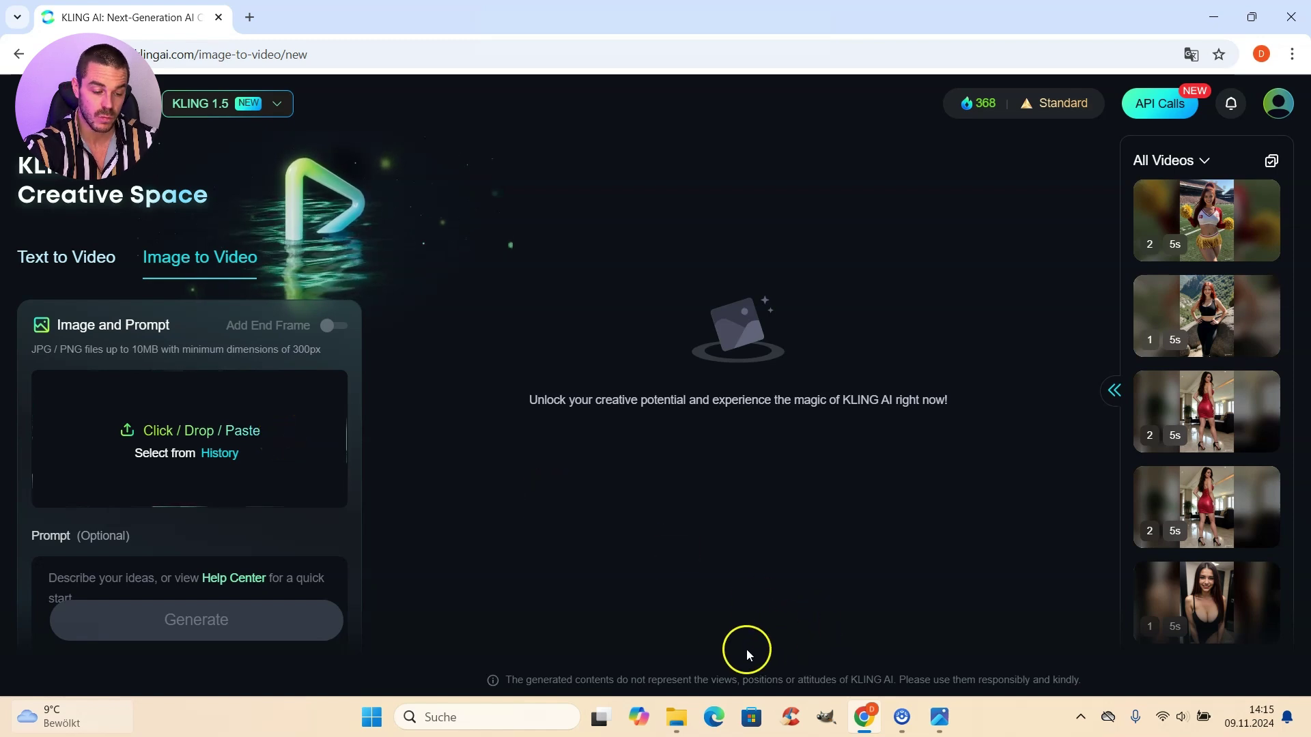
left_click(676, 717)
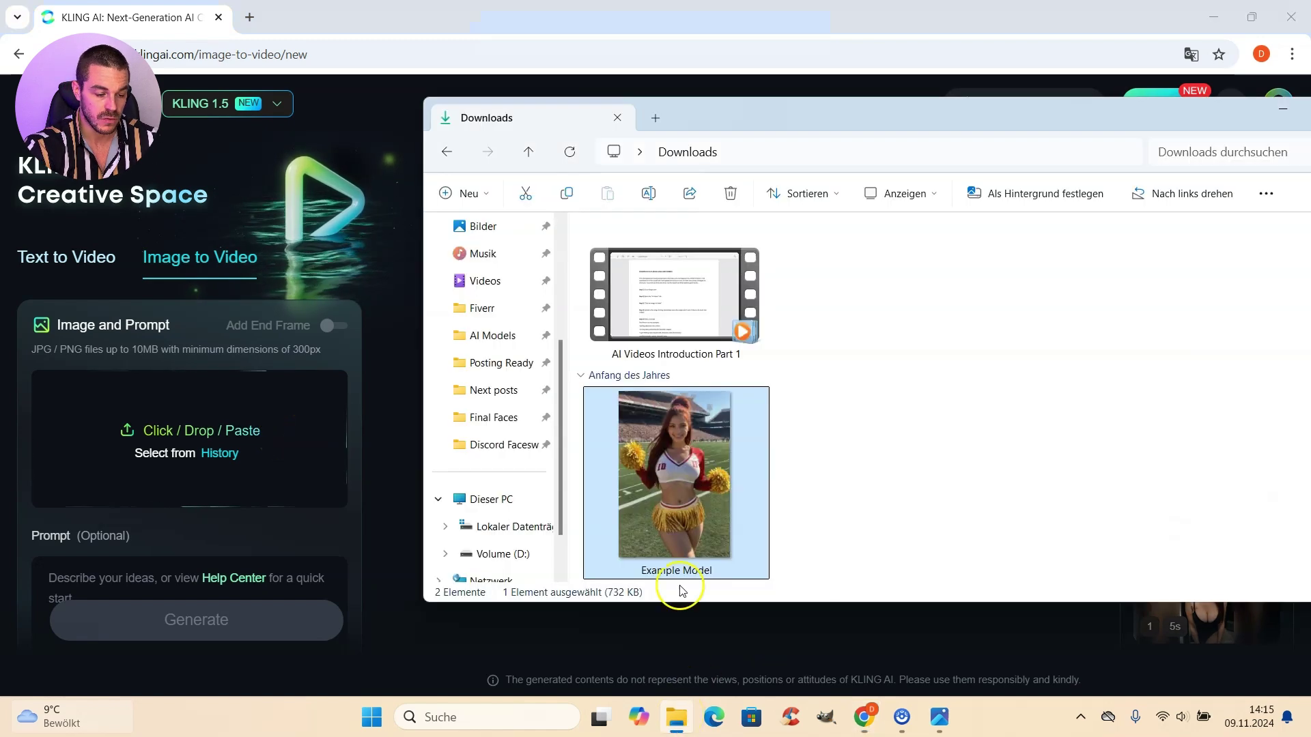
left_click_drag(686, 466, 178, 431)
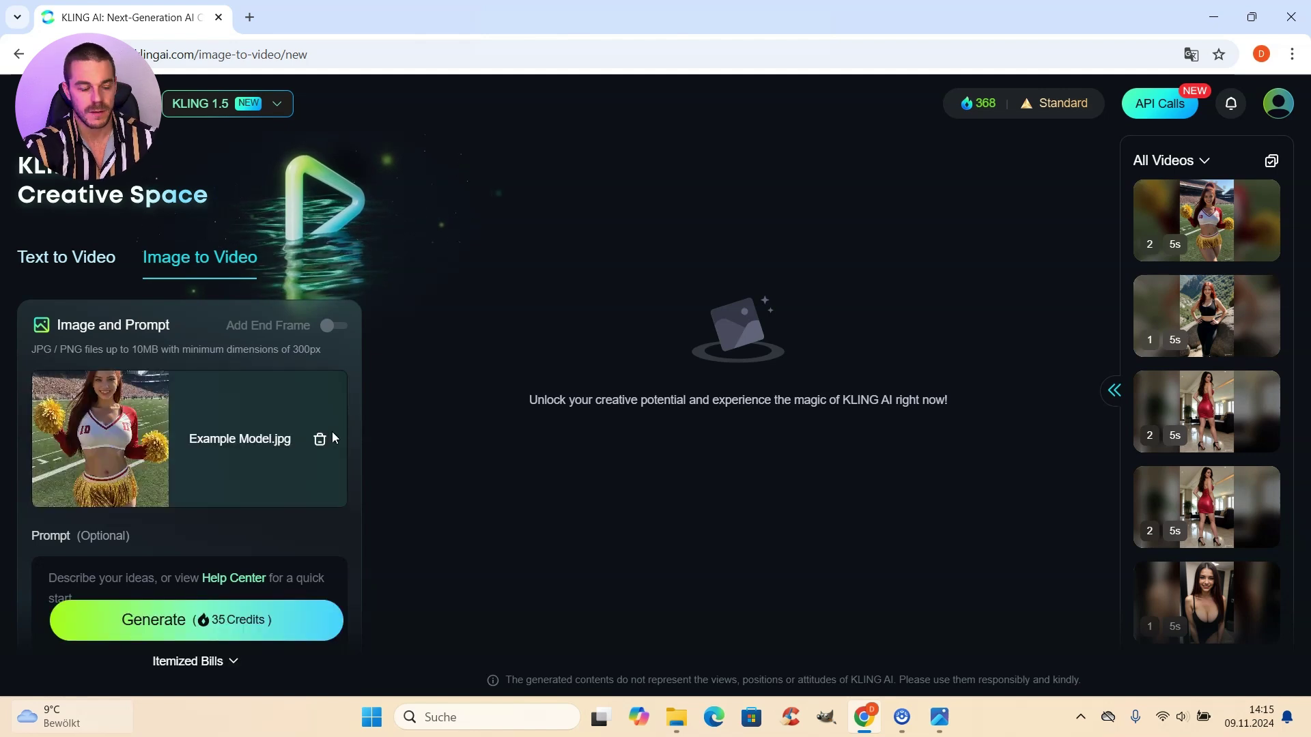
- Enter the prompt 'an exited cheerleader dancing' and check the Professional Mode, 5s settings
scroll(211, 402, "down", 2)
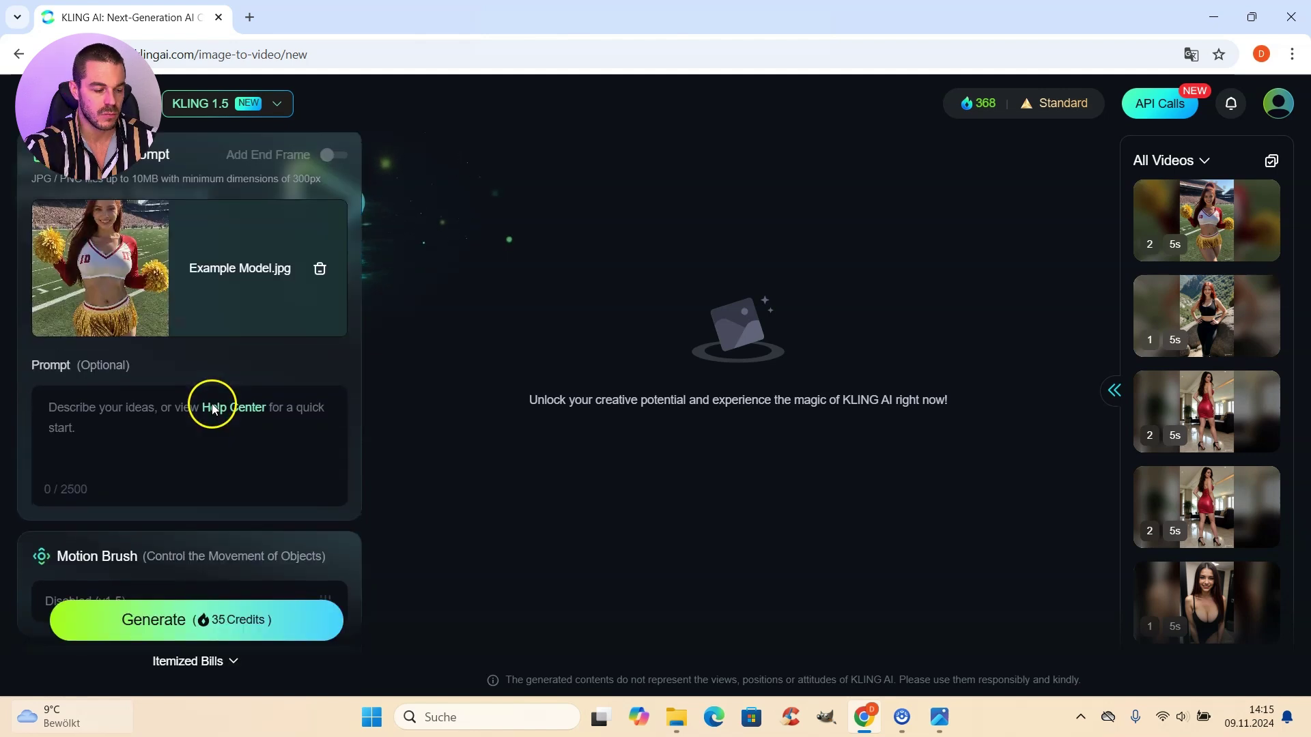
left_click(82, 409)
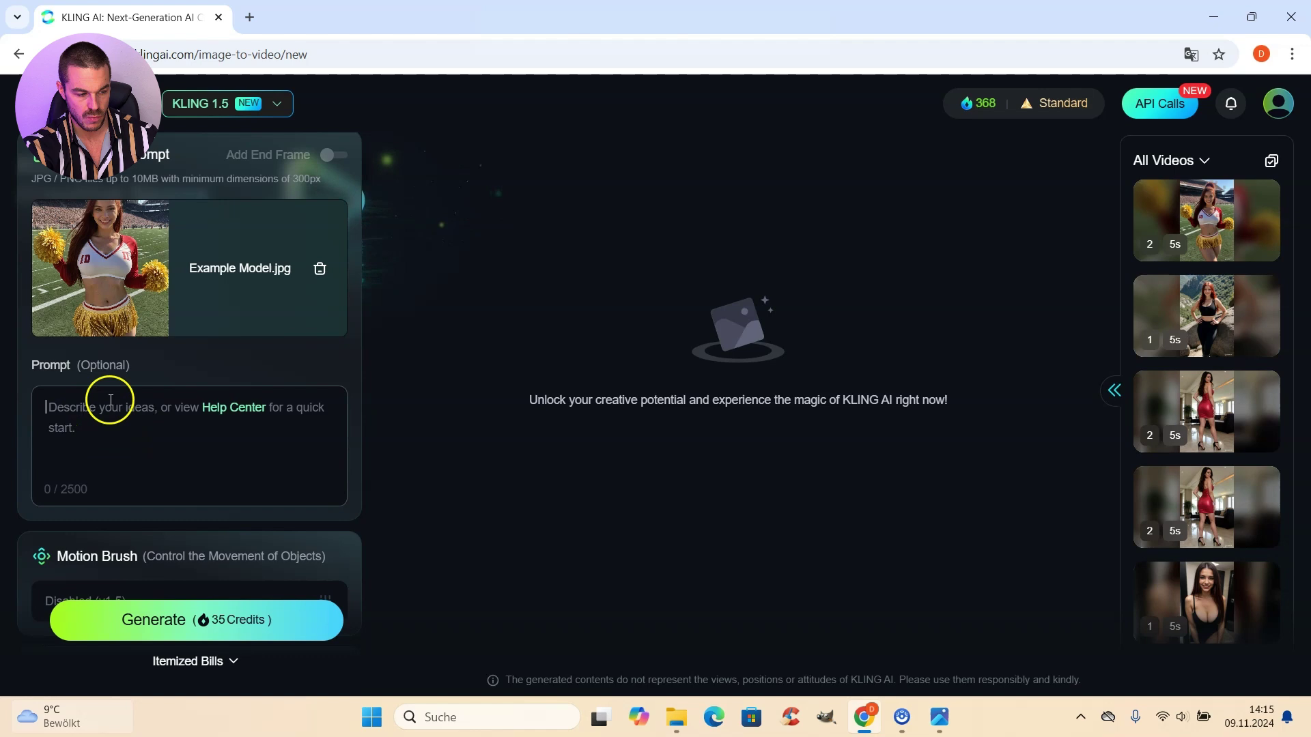
scroll(110, 399, "up", 1)
type("an ")
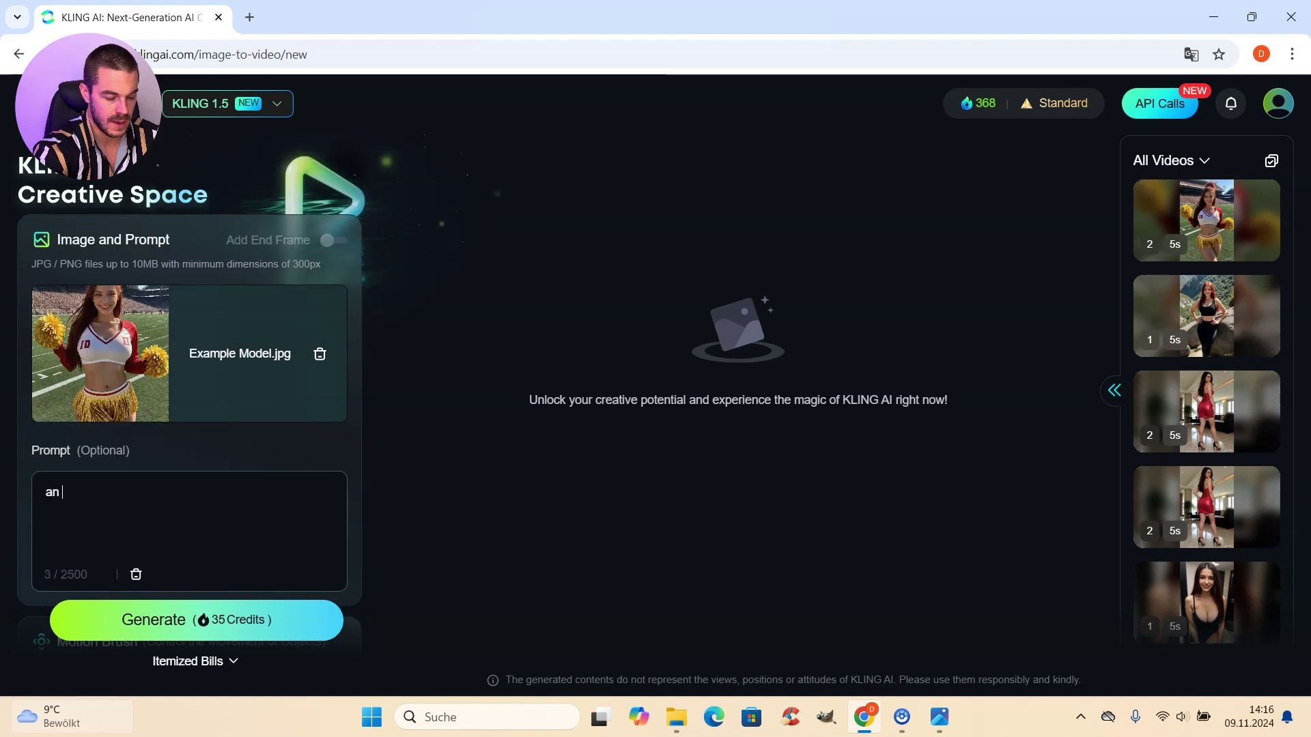
type("exited chee")
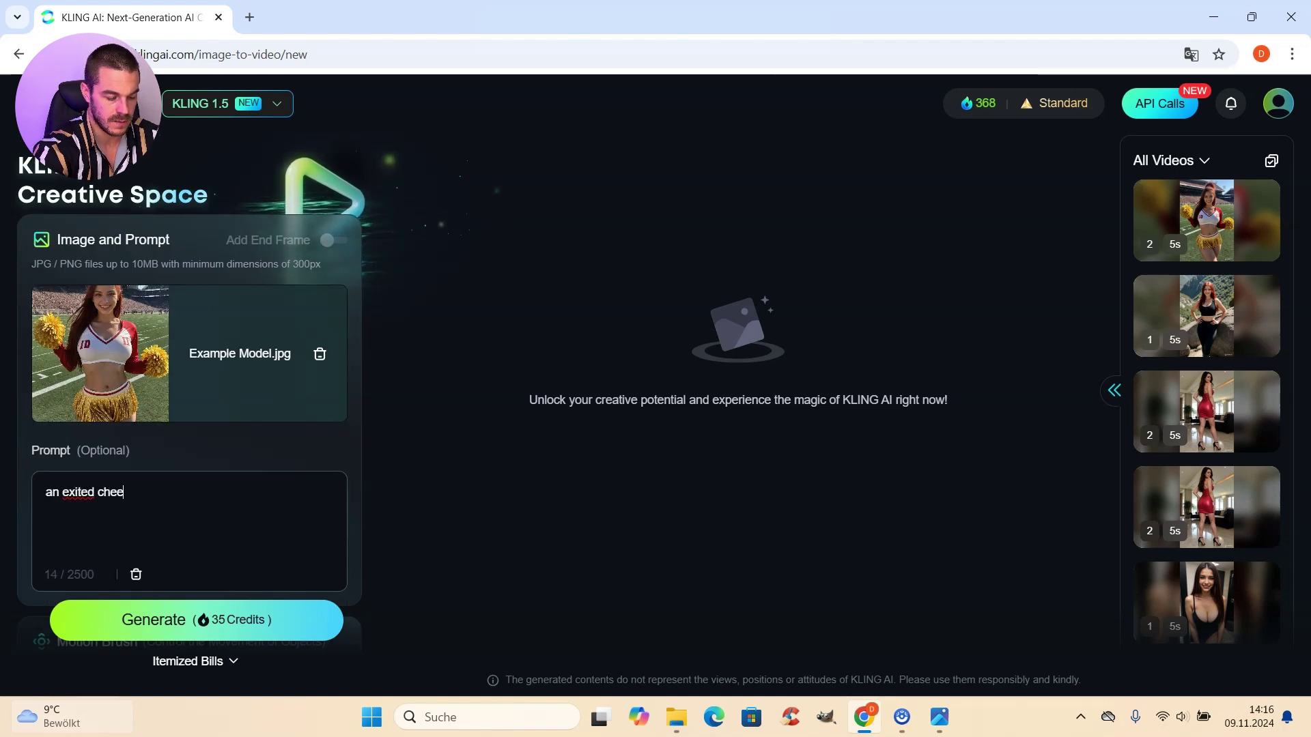
type("rleader ")
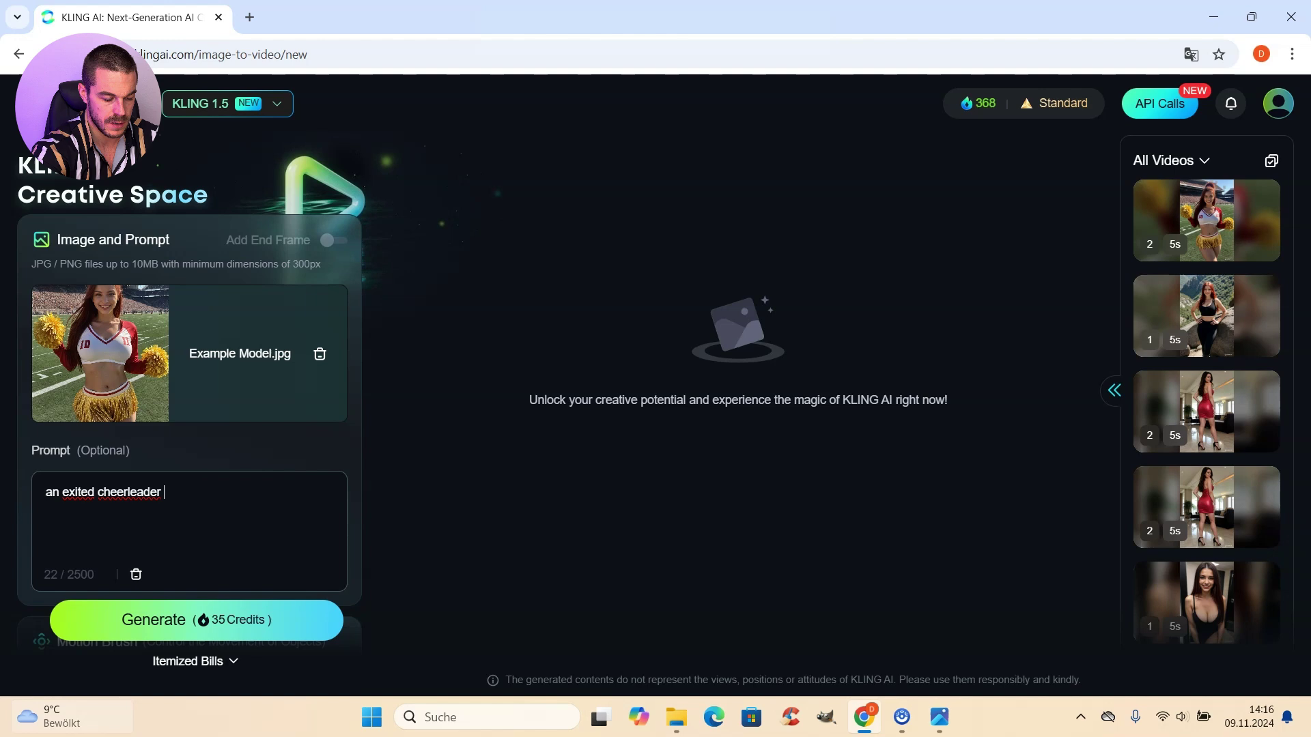
type("dancing")
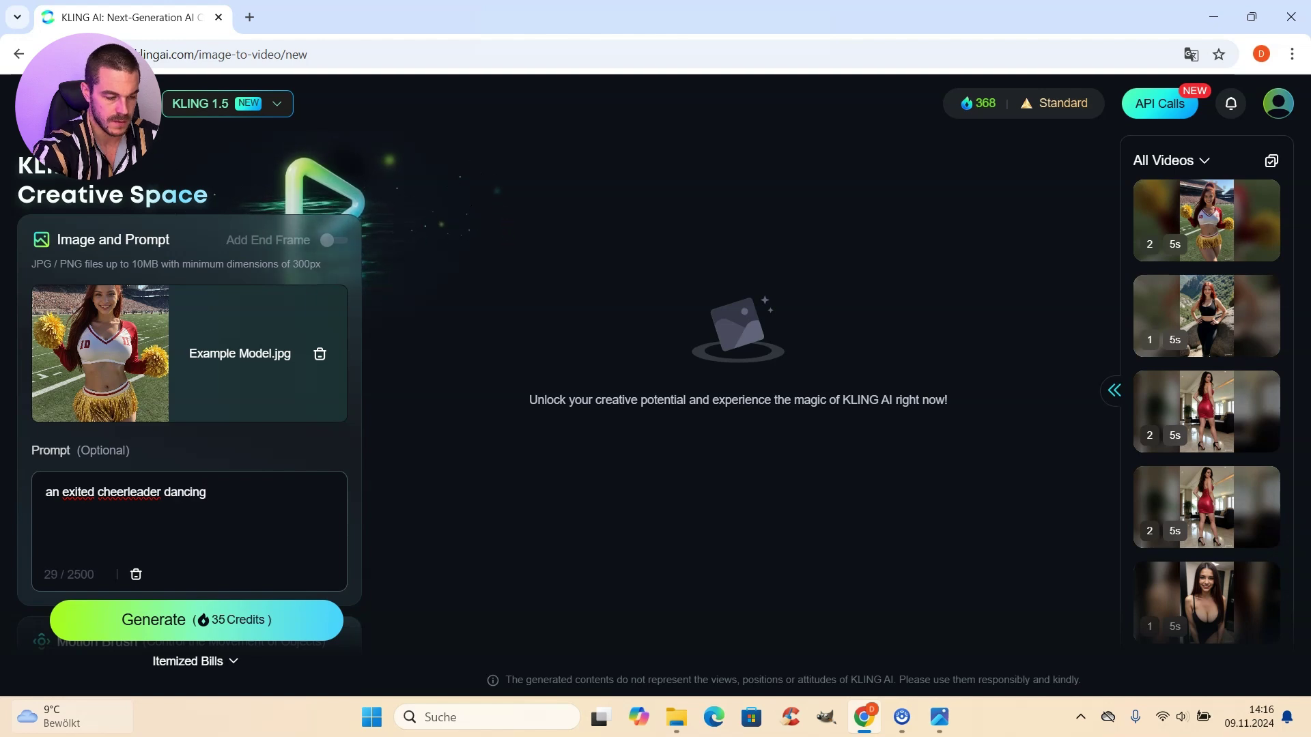
scroll(180, 491, "down", 3)
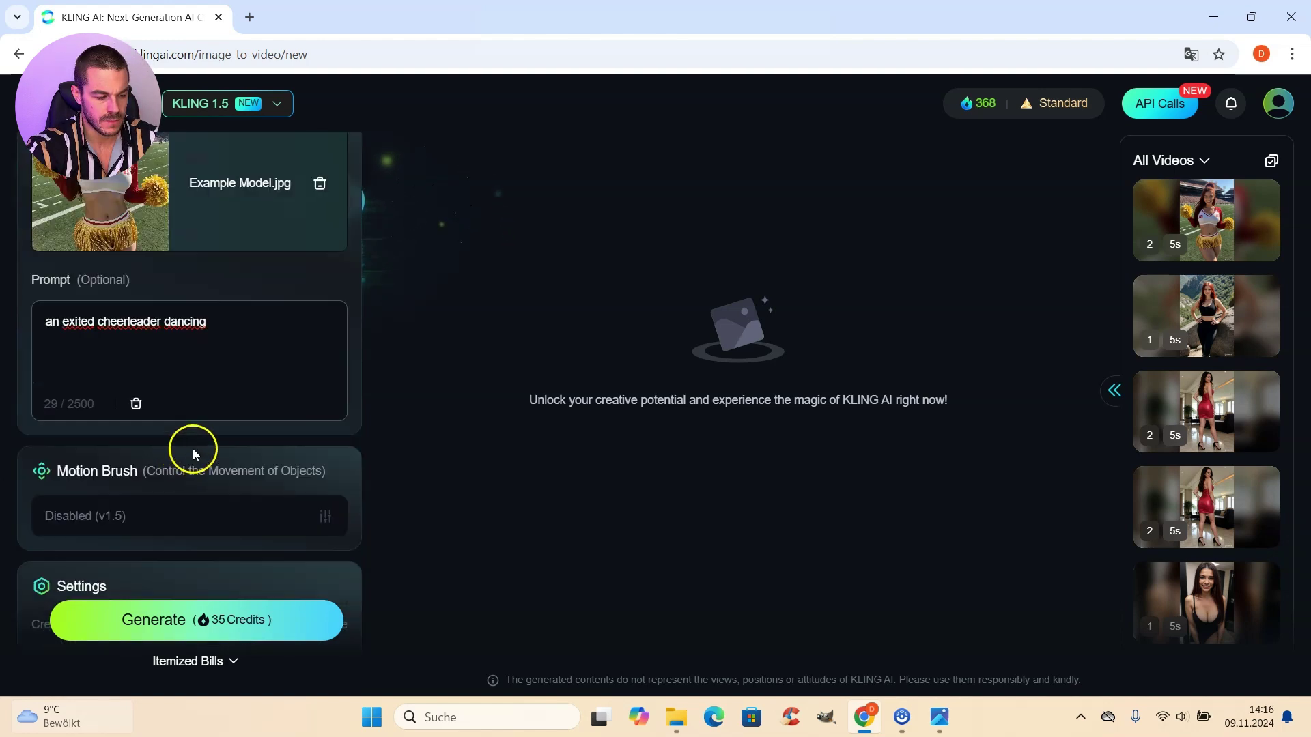
scroll(280, 417, "down", 3)
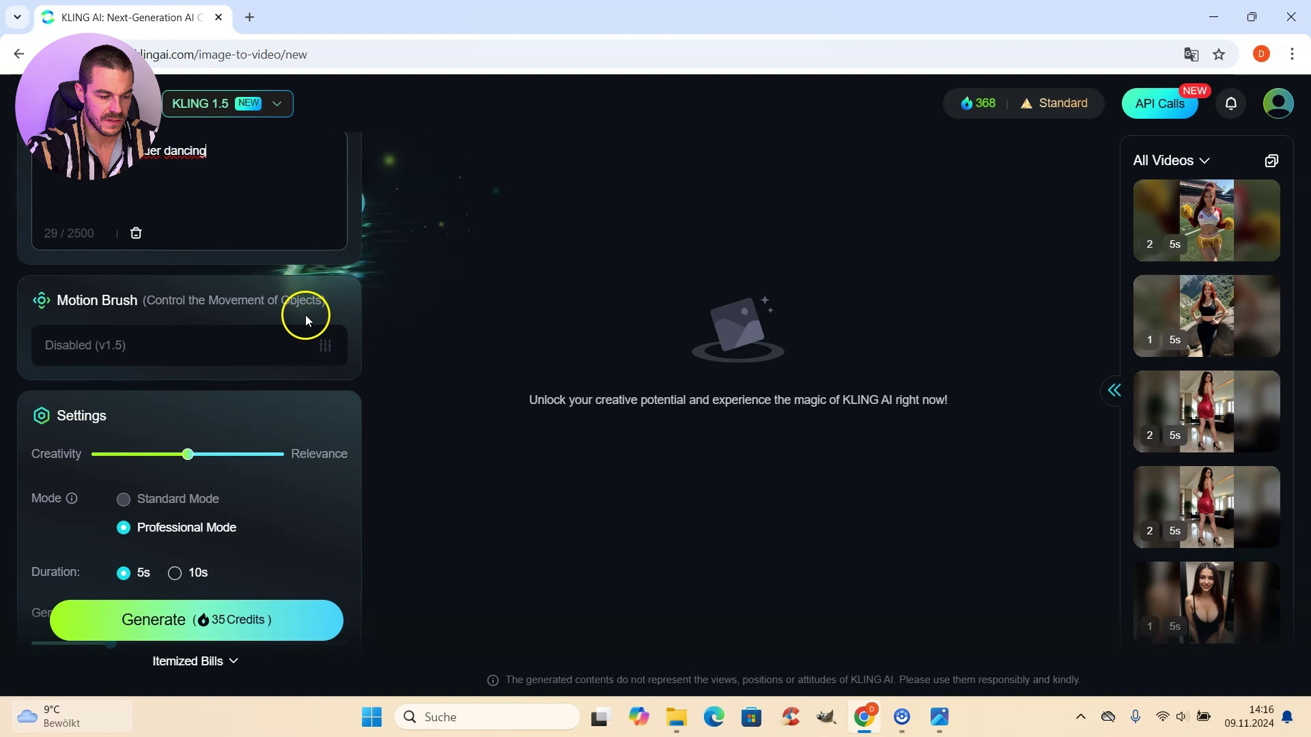
scroll(305, 314, "down", 2)
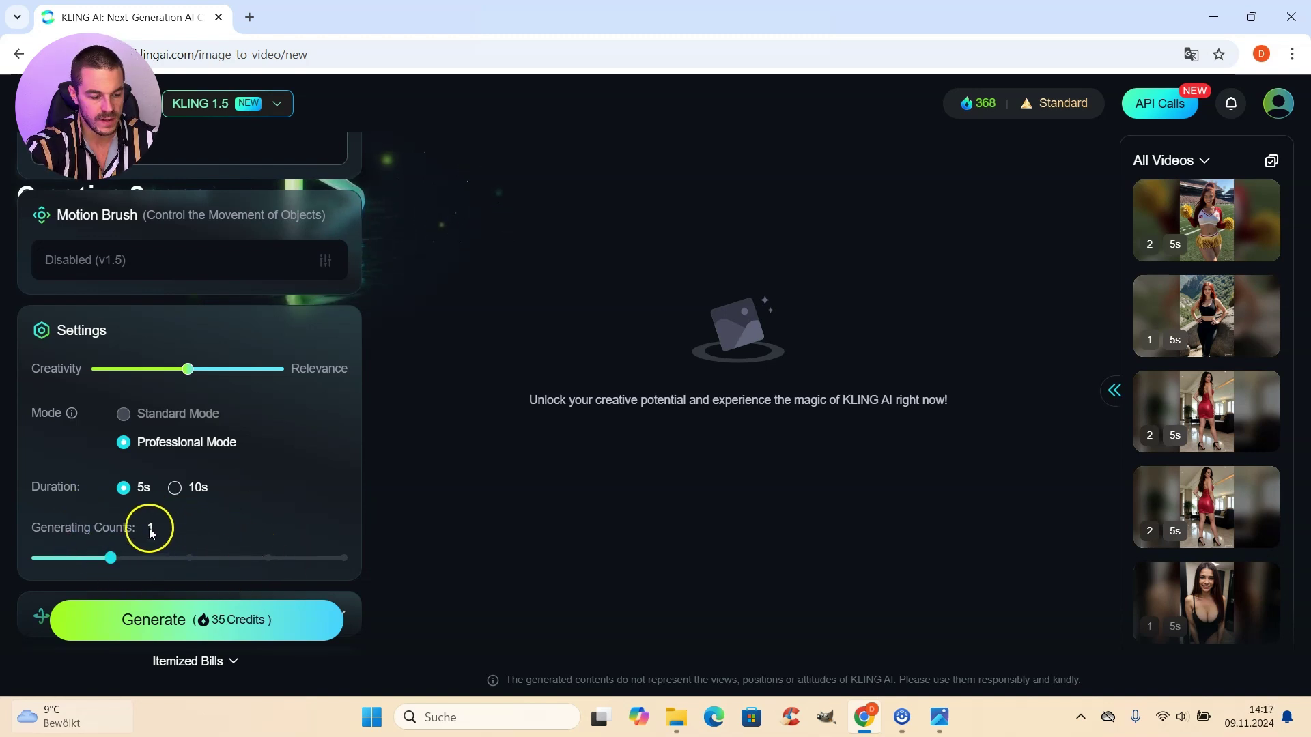
- Paste the negative prompt (blur, distortion, disfigurement, low quality, grainy, abstract) and generate the clip
scroll(300, 503, "down", 3)
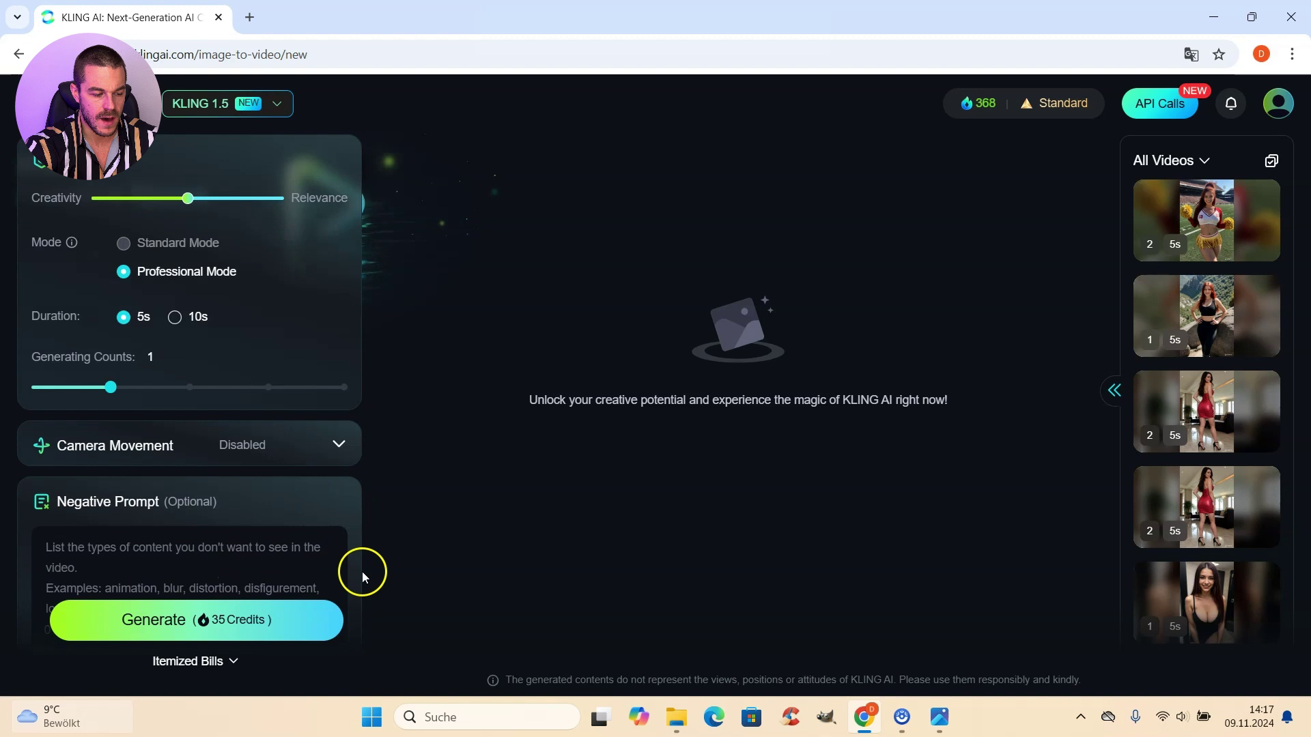
left_click(222, 548)
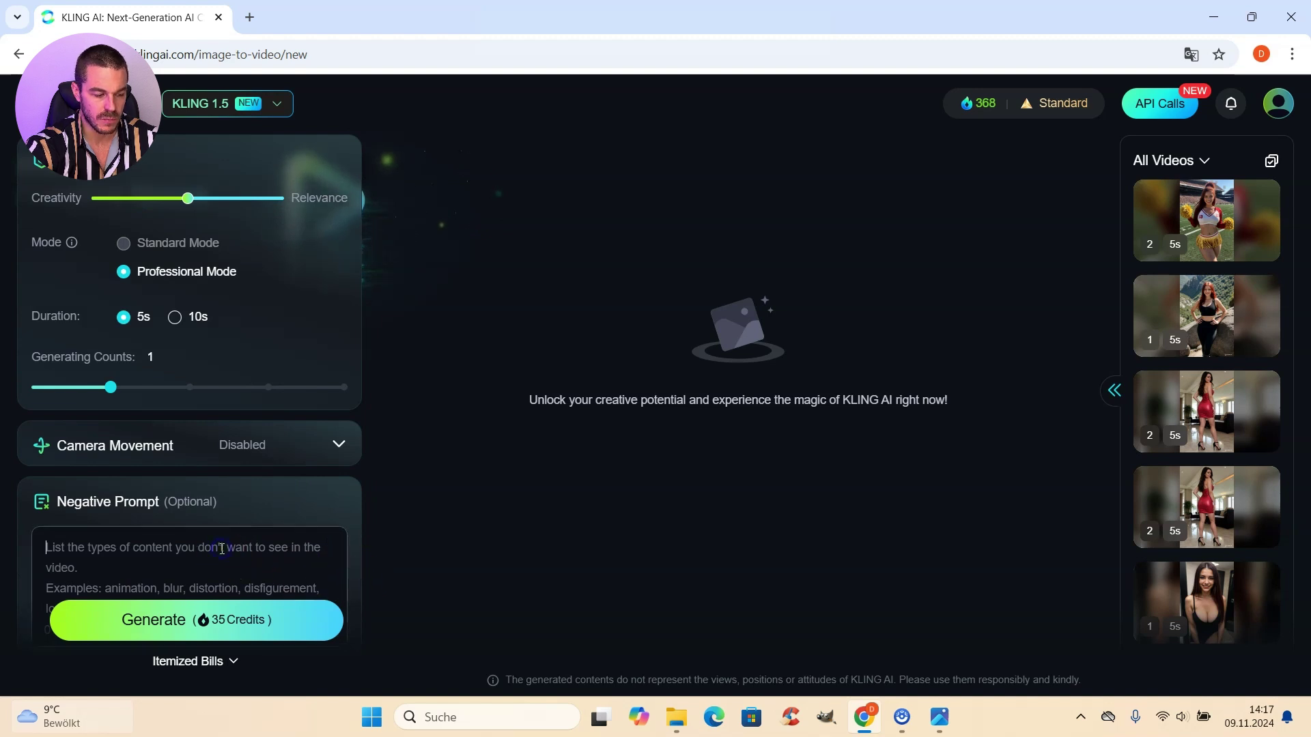
left_click(220, 548)
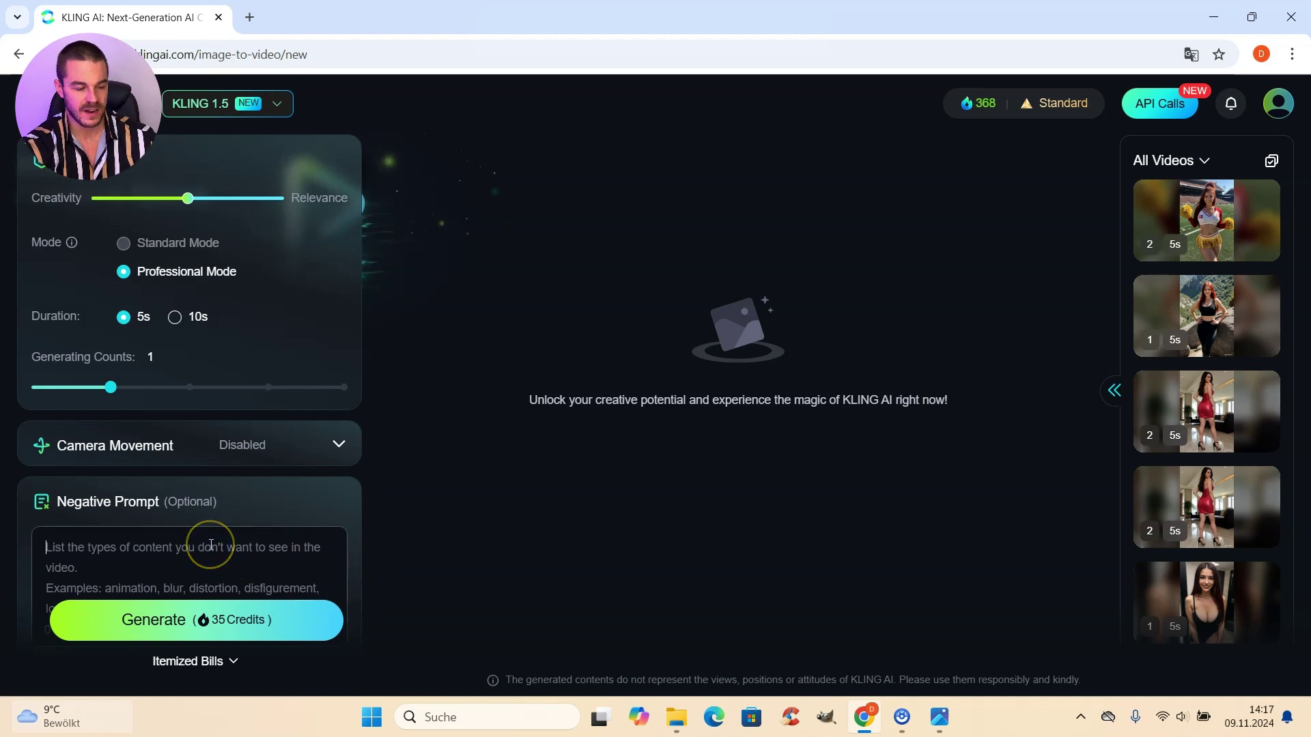
left_click(245, 548)
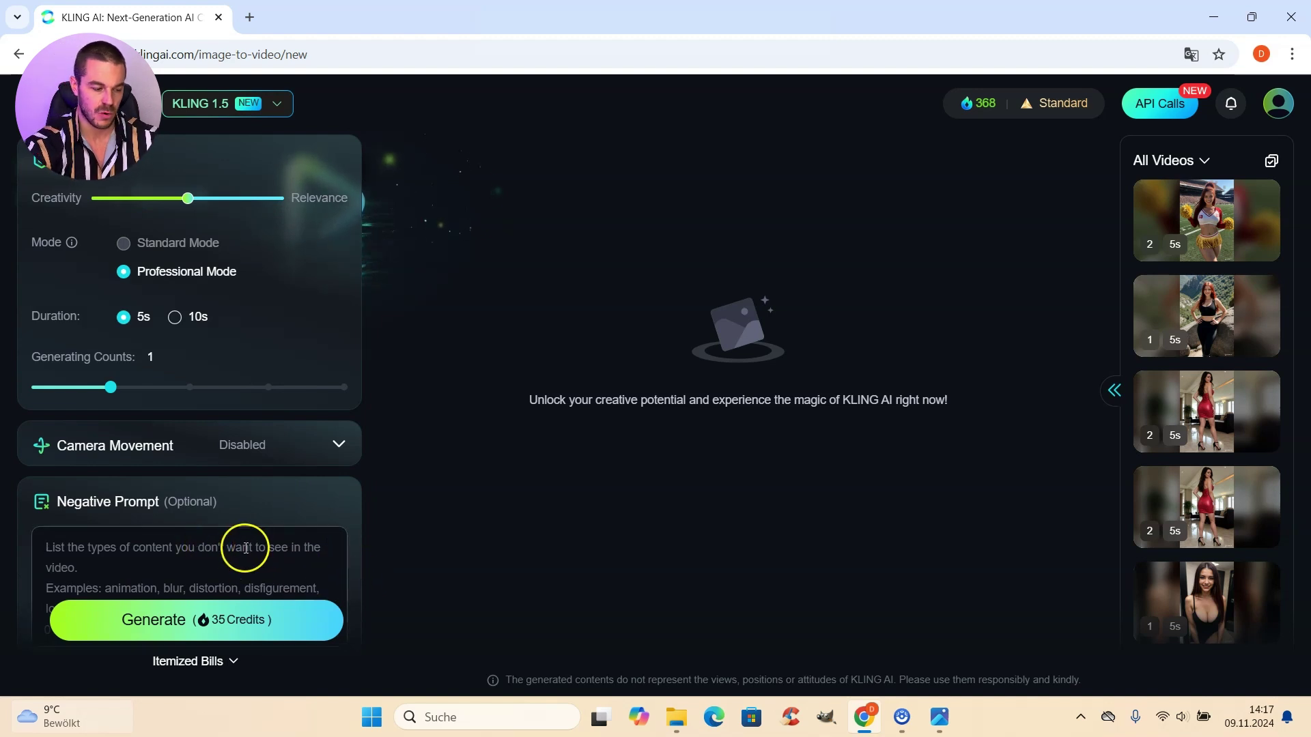
type("blur, distortion, disfigurement, low quality, grainy, abstract")
left_click(129, 556)
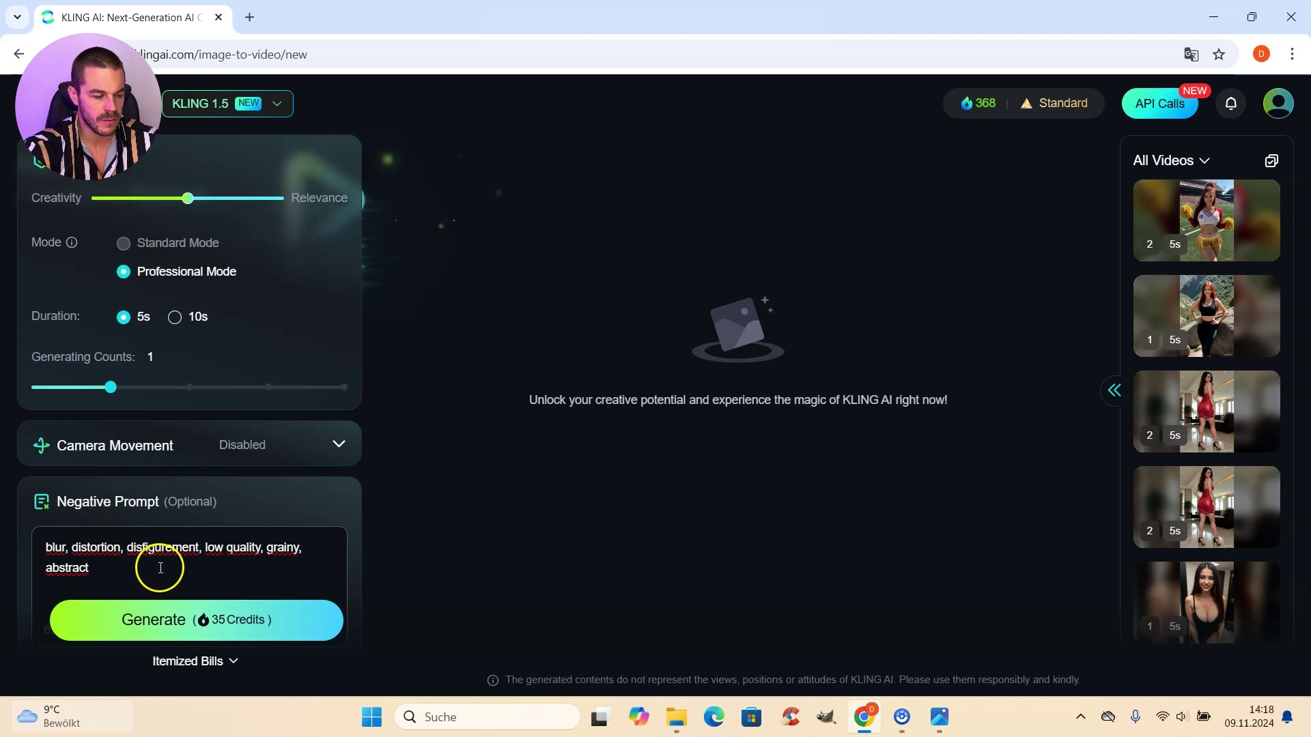
left_click(183, 570)
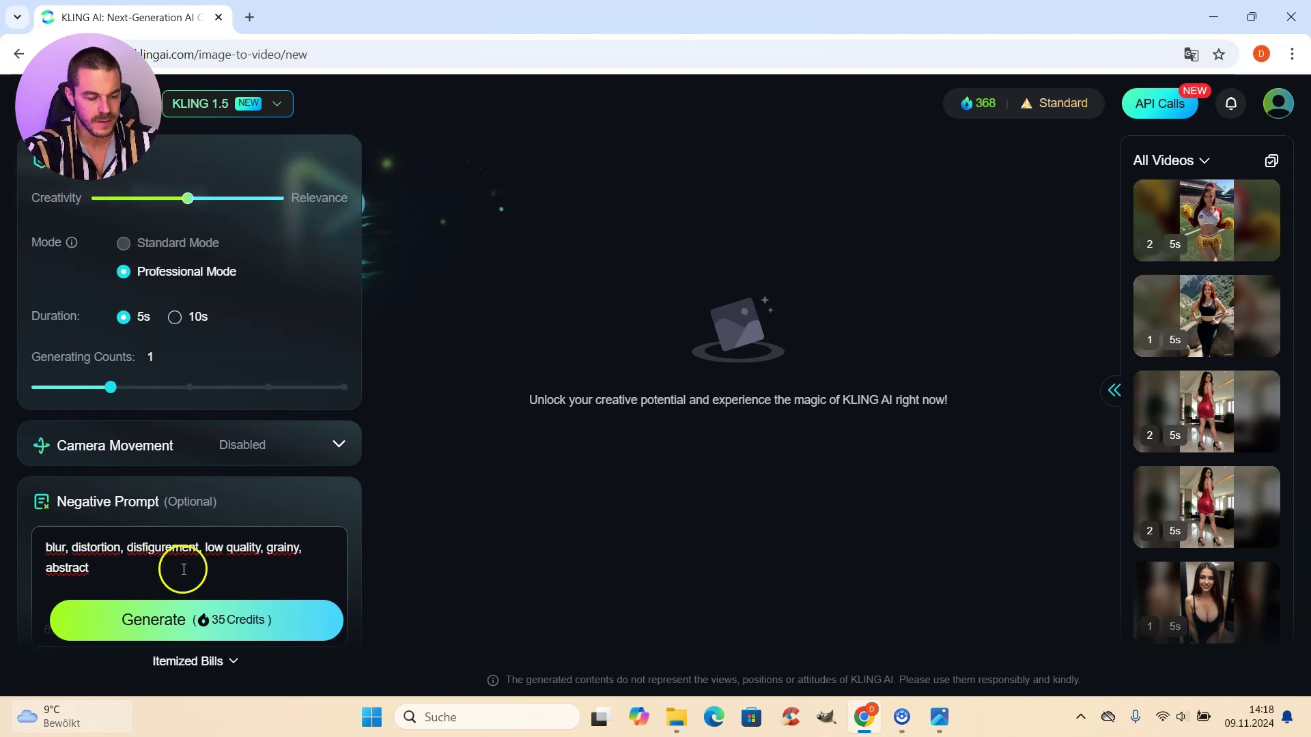
left_click(197, 558)
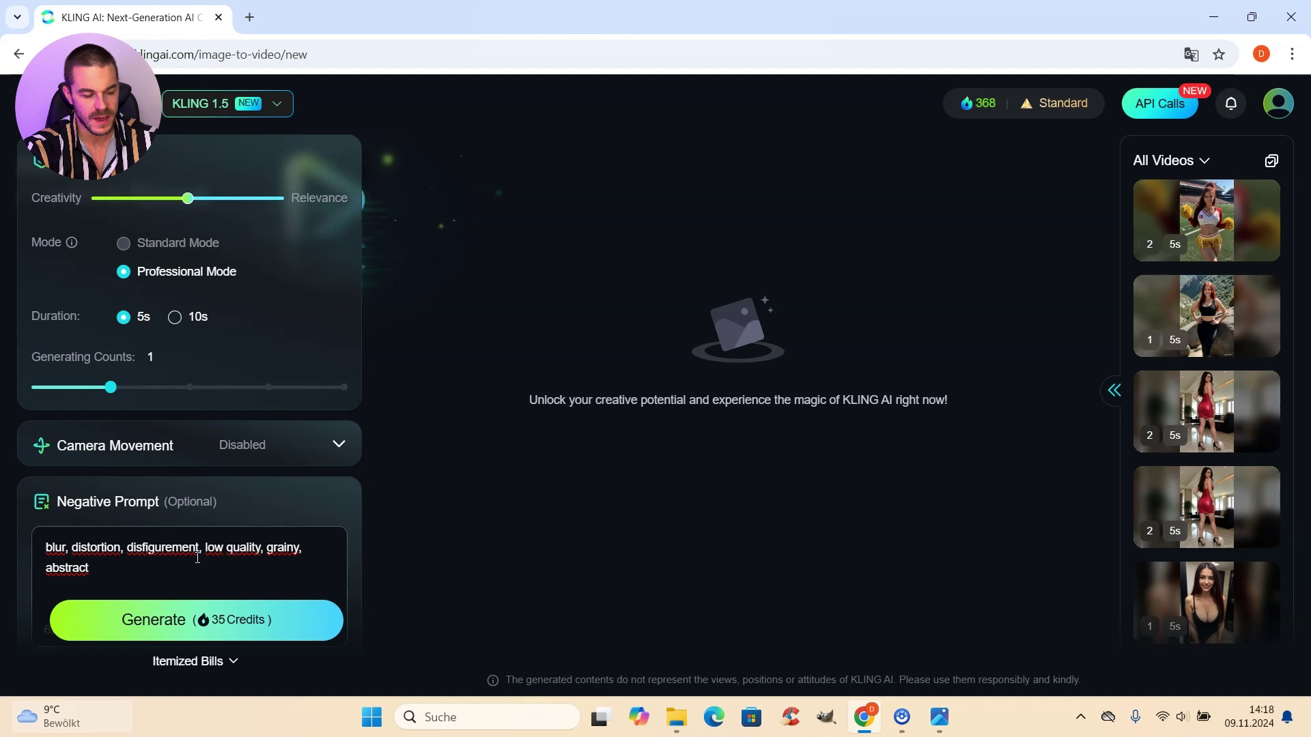
left_click(205, 556)
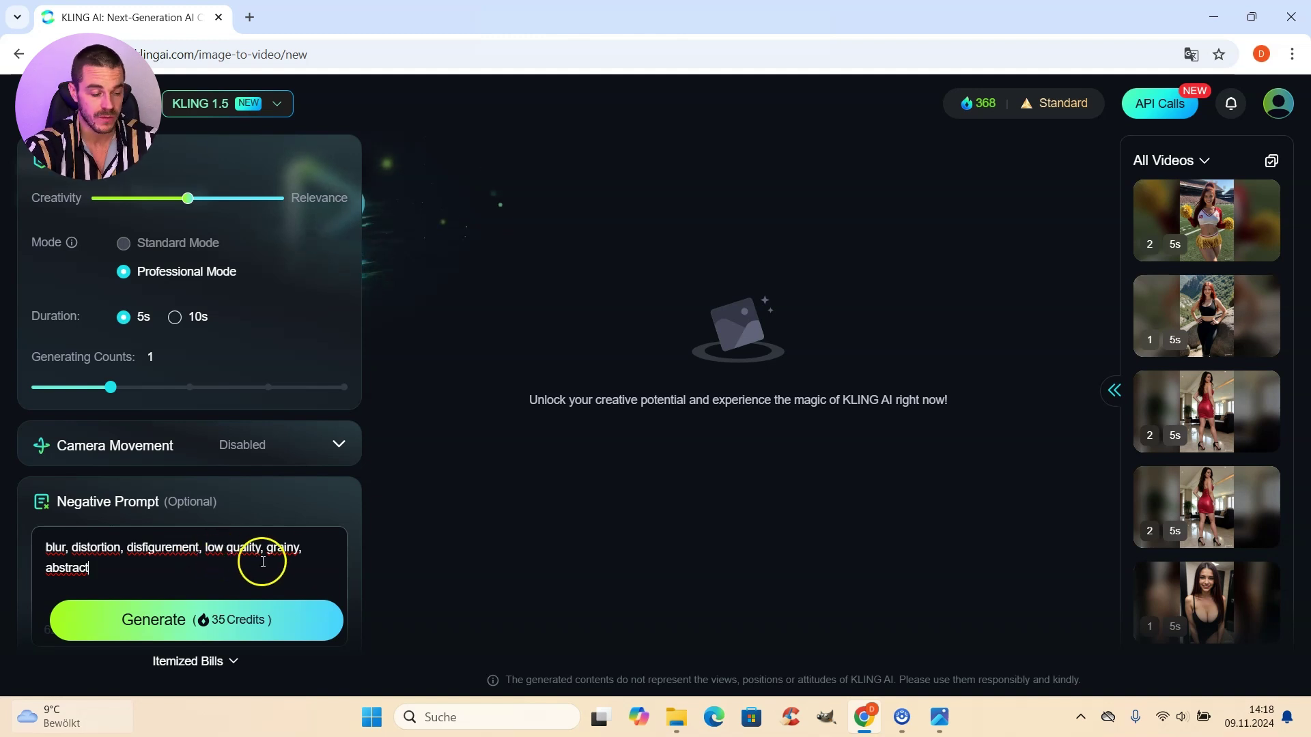
left_click(249, 606)
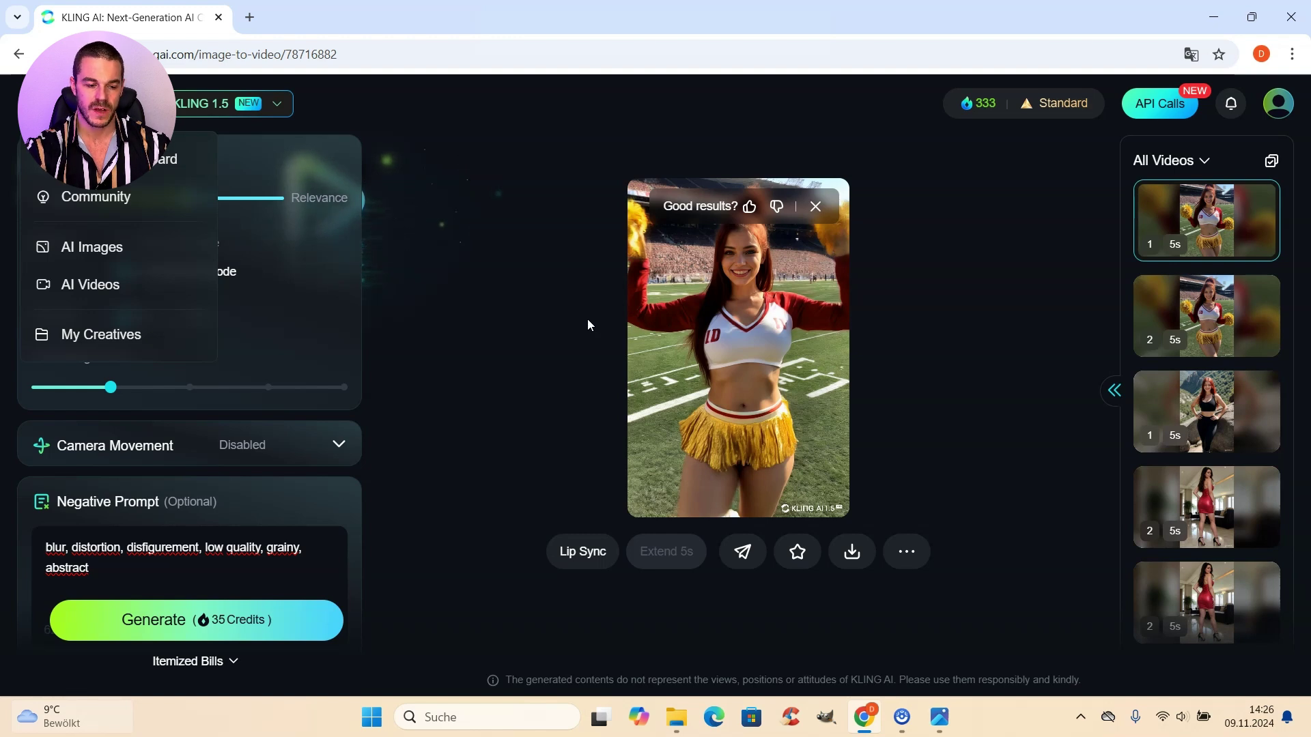
- Play another generated cheerleader clip from the video list
left_click(1224, 405)
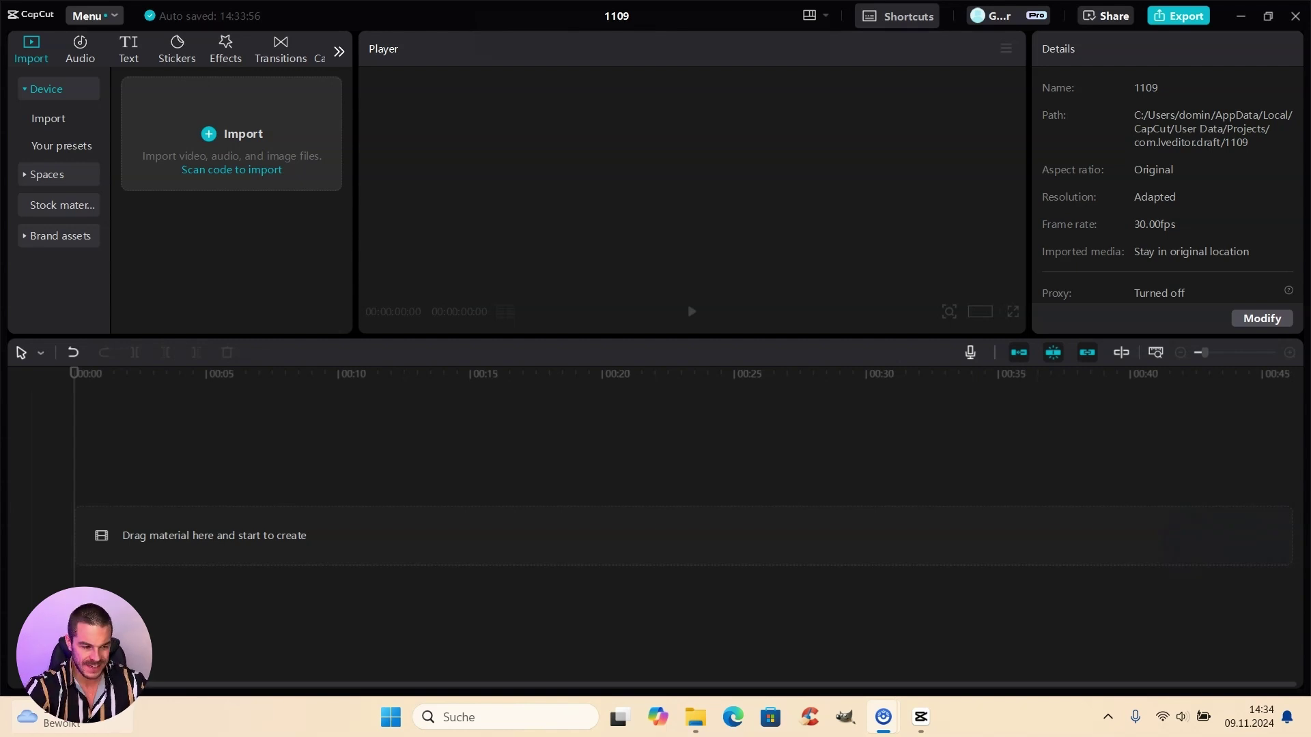
- Import the three Professional_Mode cheerleader videos from Downloads into CapCut's media
left_click(281, 141)
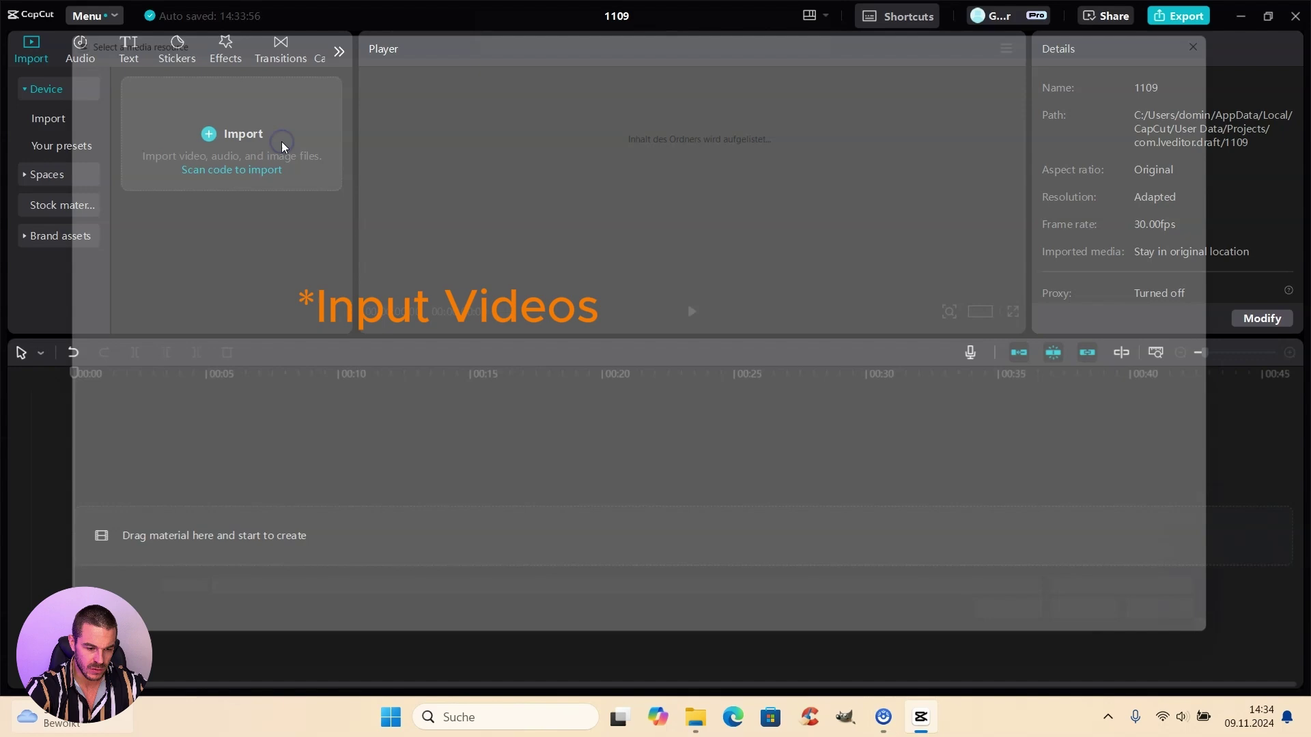
left_click(198, 167)
left_click(271, 165, "ctrl")
left_click(385, 164, "ctrl")
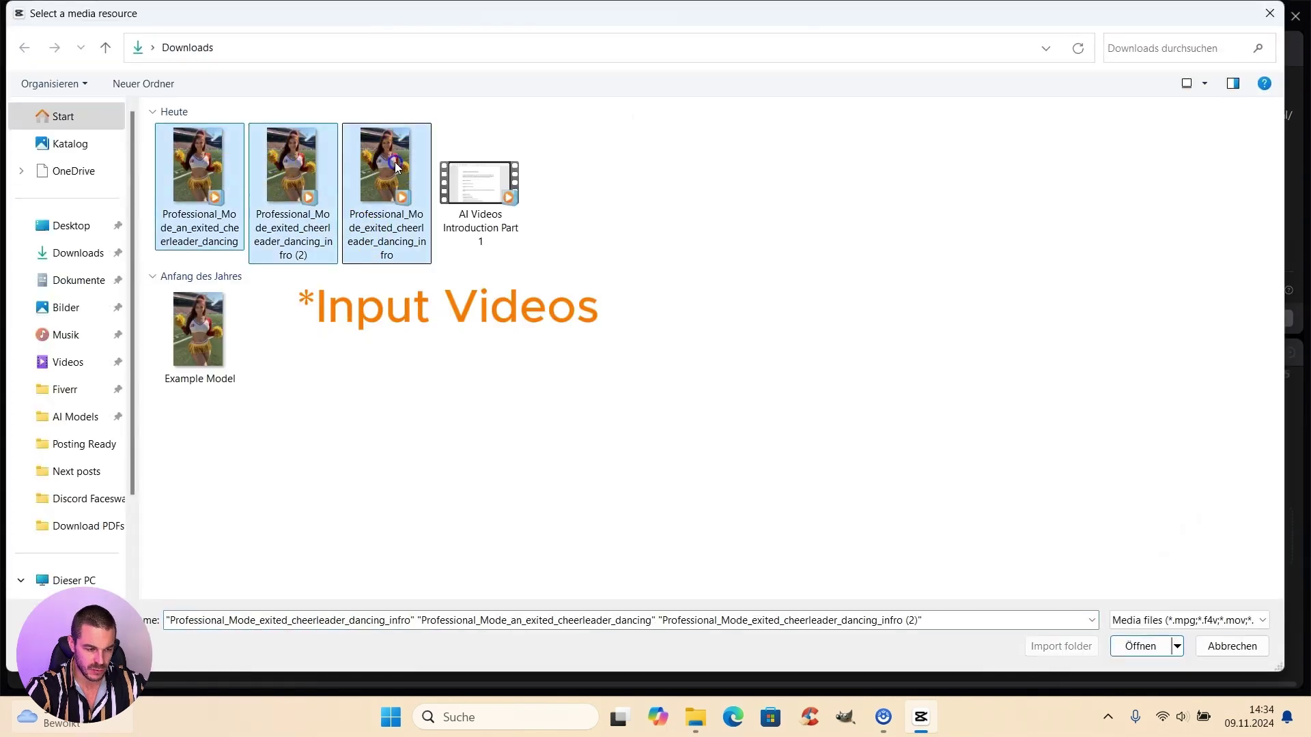
left_click(1141, 646)
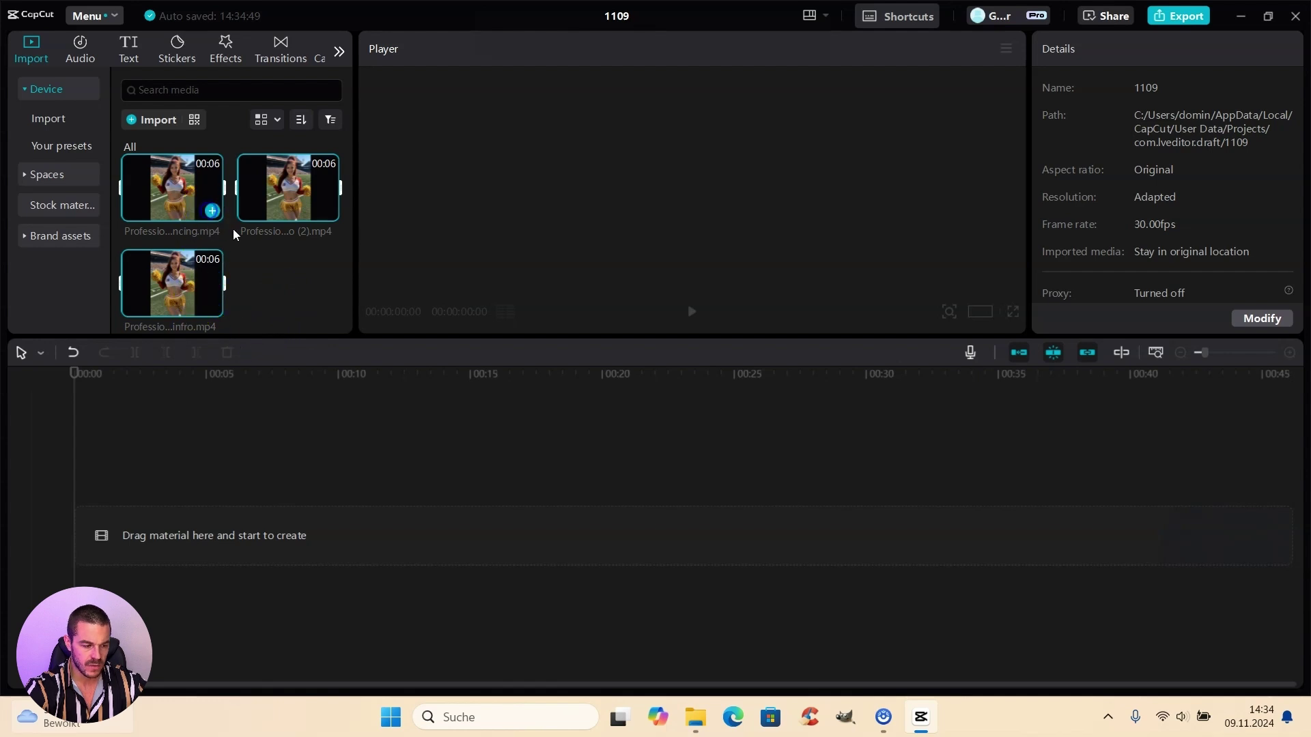
left_click_drag(433, 350, 433, 351)
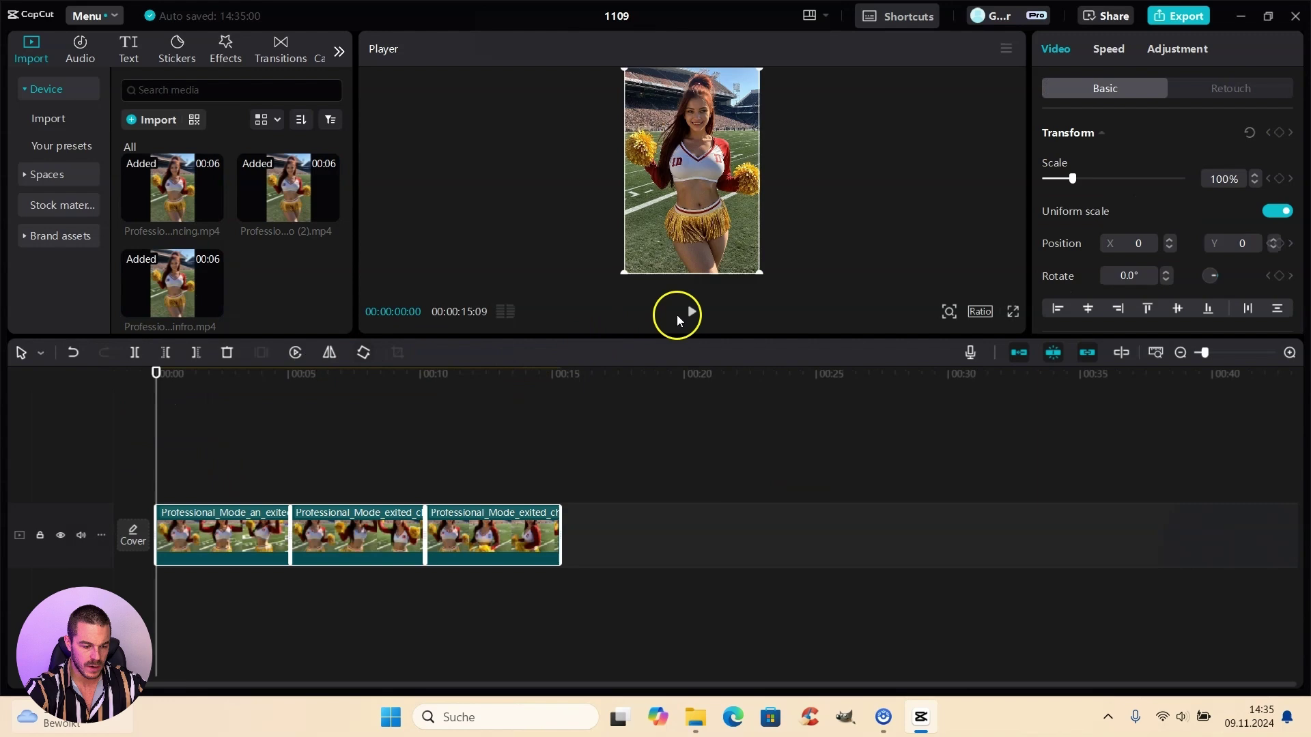
left_click(692, 312)
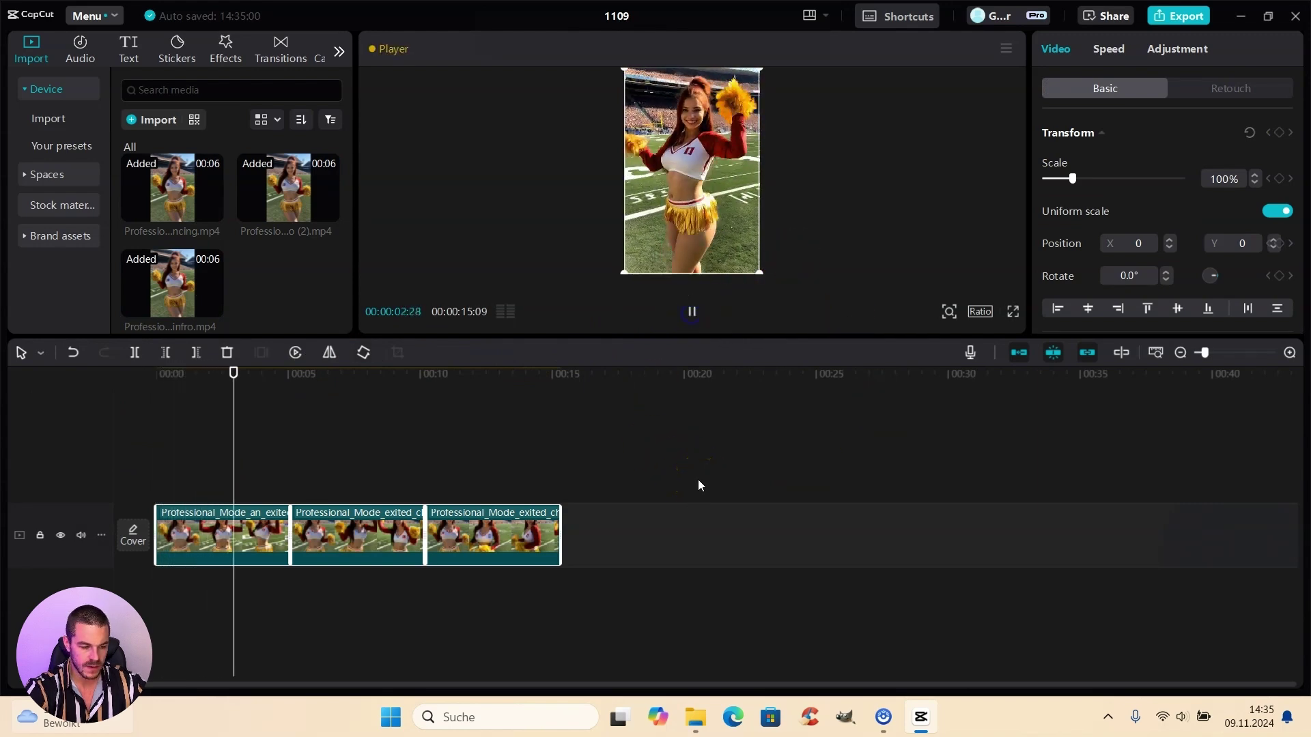
left_click(283, 440)
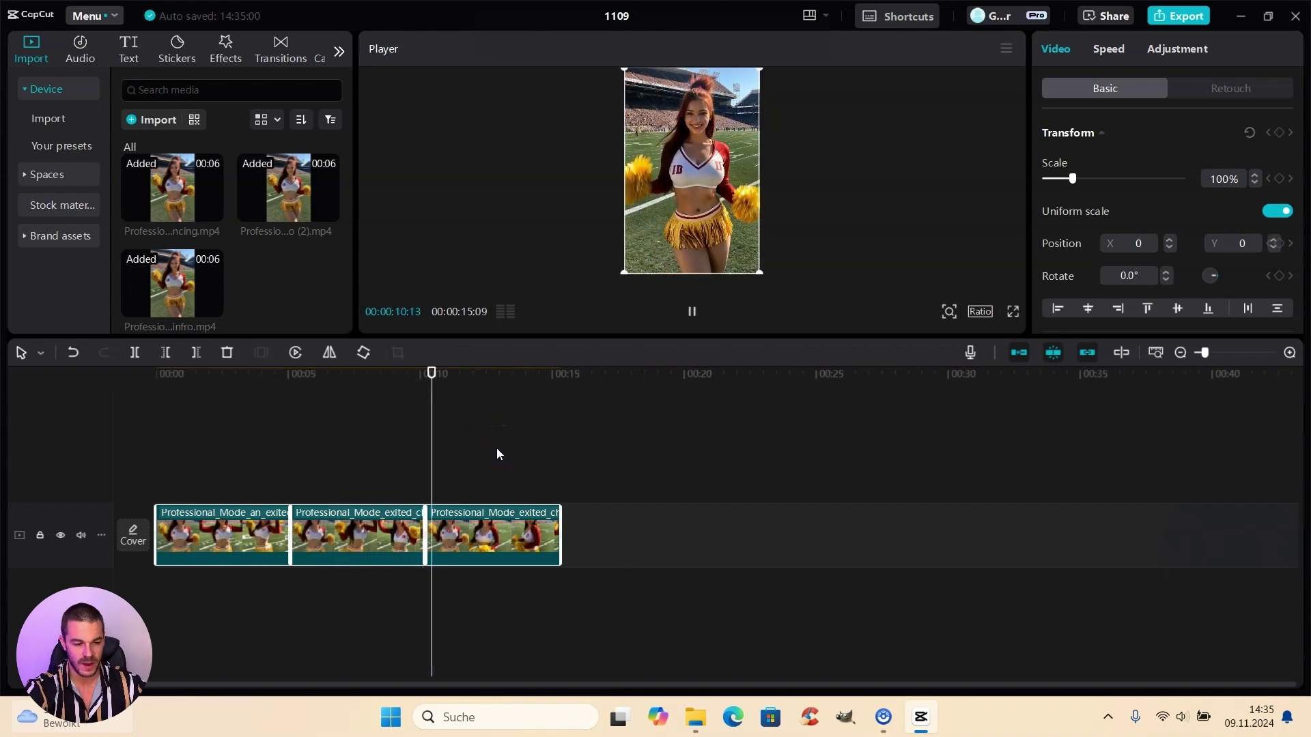
left_click_drag(447, 452, 296, 457)
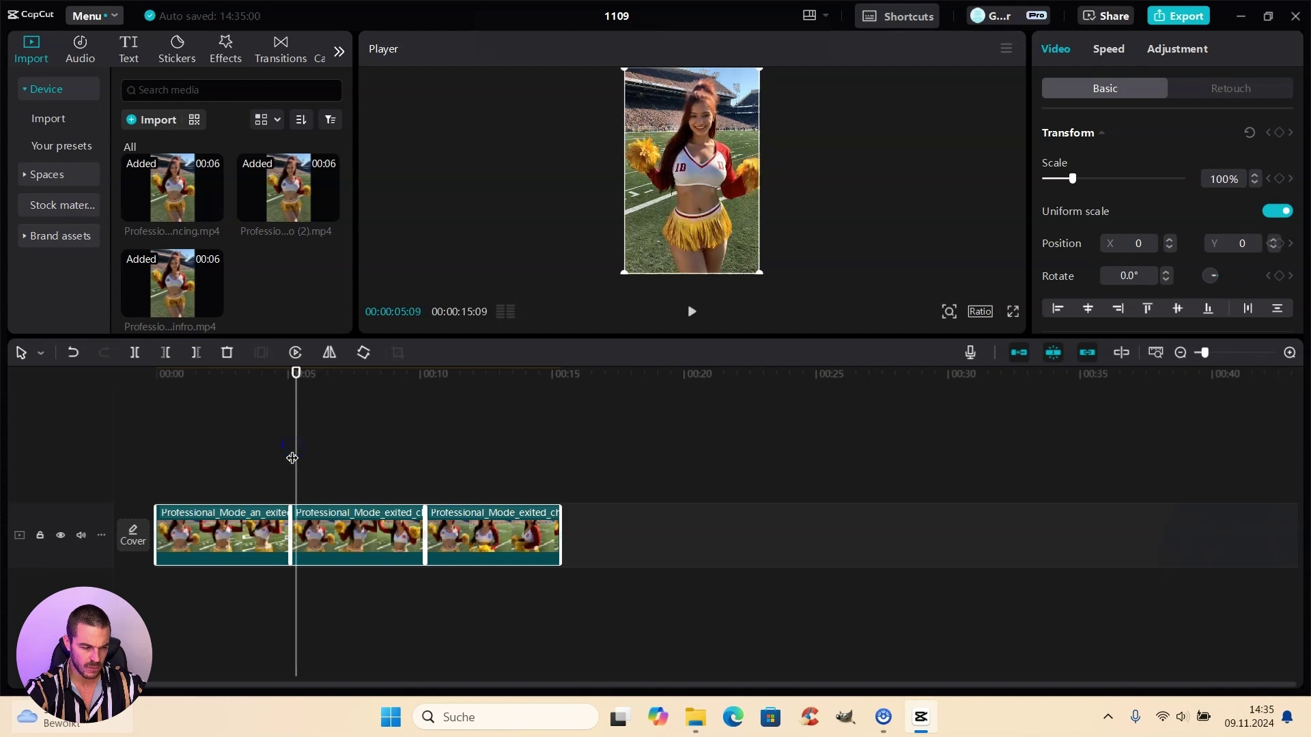
- Split the second and third clips just after their starts
left_click(319, 517)
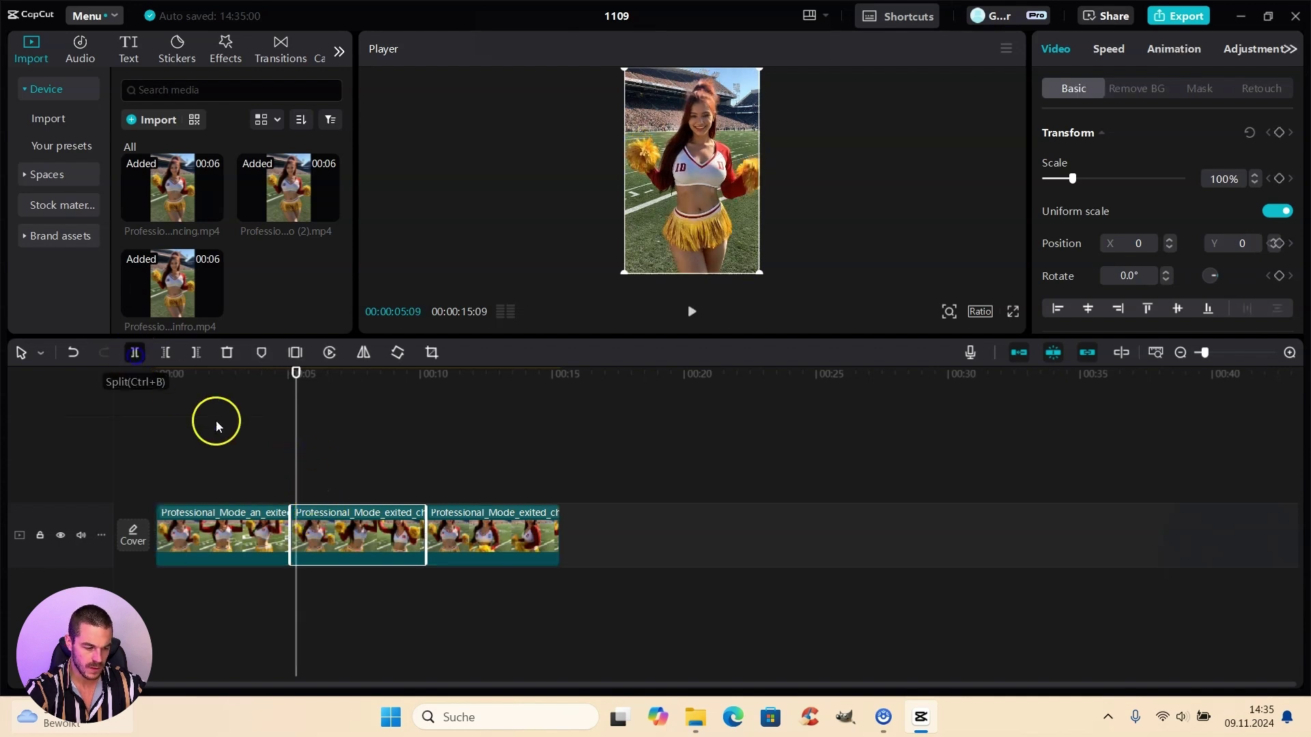
key("ctrl+b")
left_click_drag(292, 462, 427, 491)
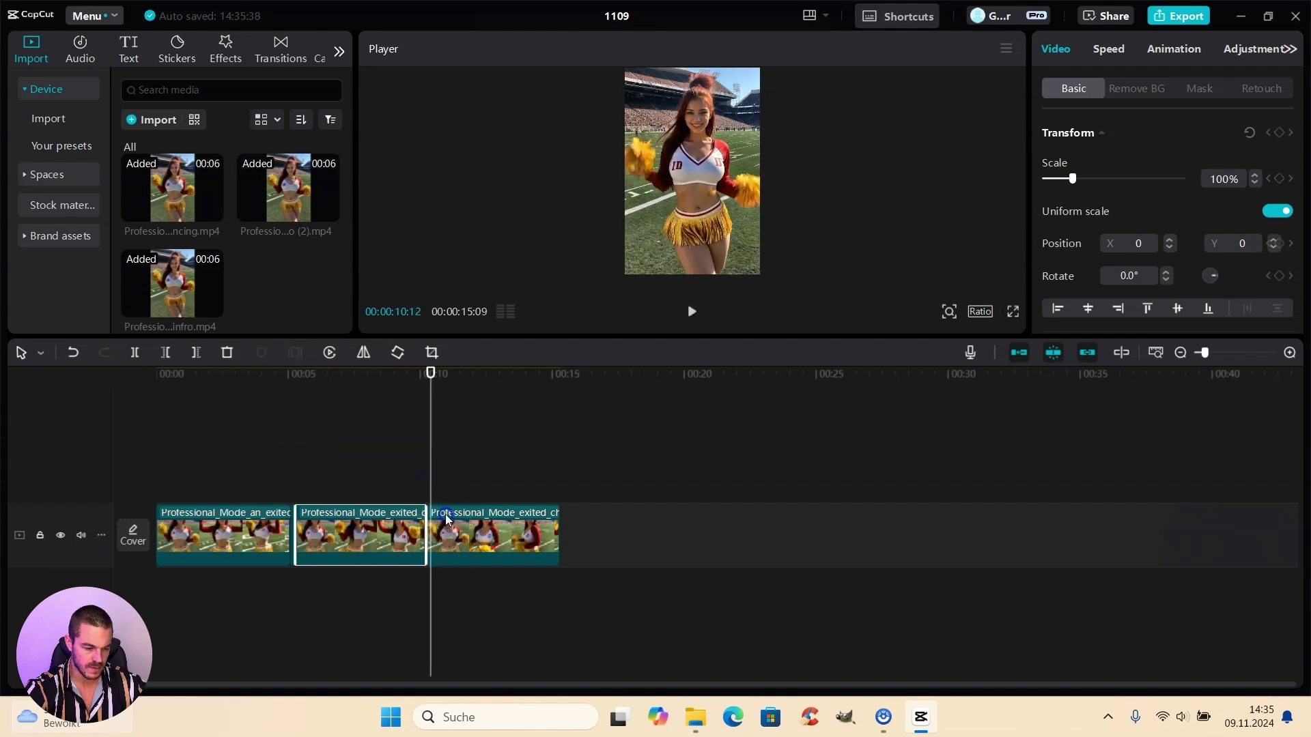
left_click(445, 518)
left_click(133, 352)
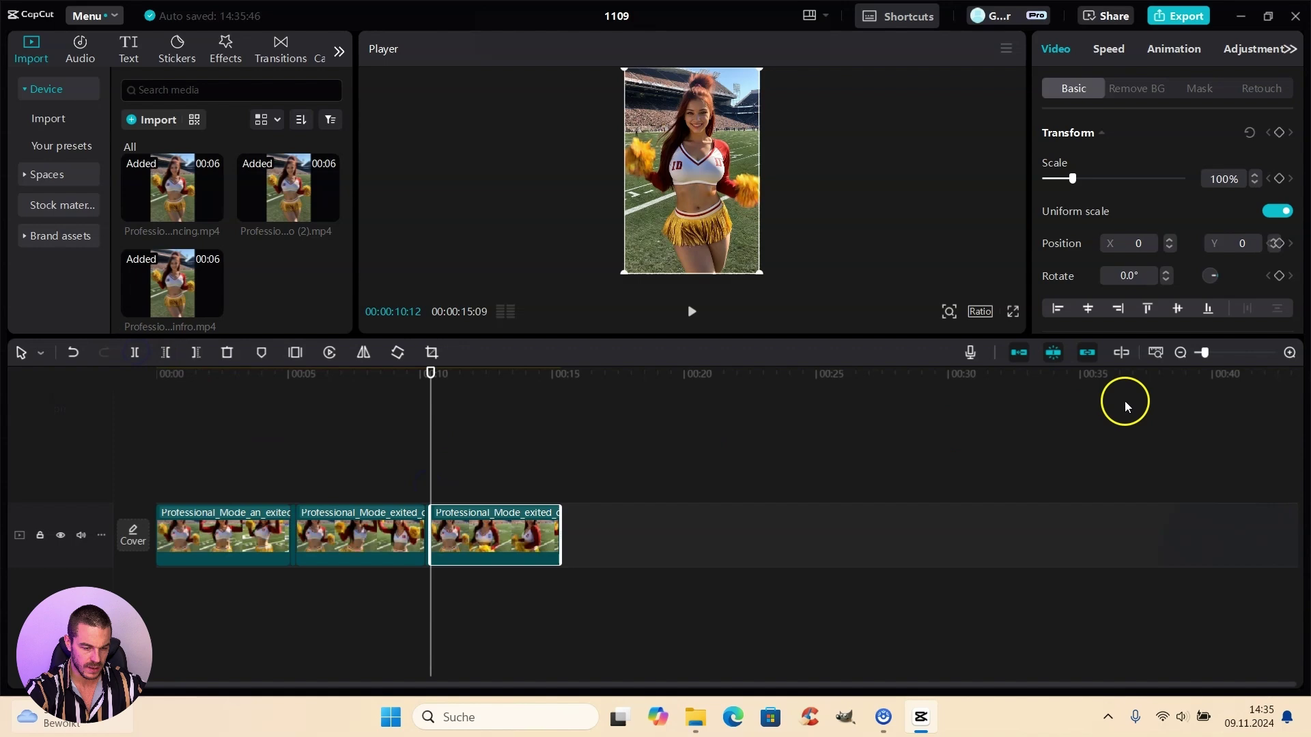
left_click_drag(1204, 355, 1219, 352)
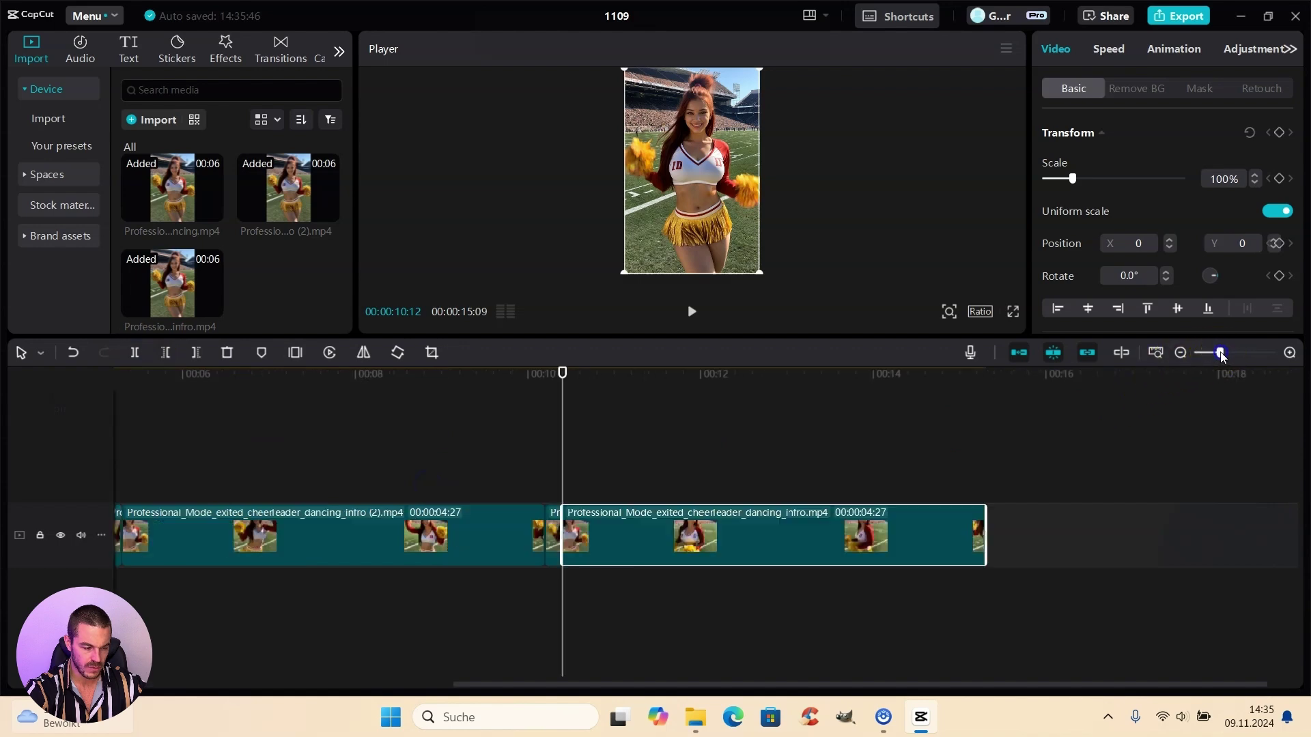
- Delete the tiny leading pieces of both clips, bringing the video to 14:27
left_click(552, 532)
key("Delete")
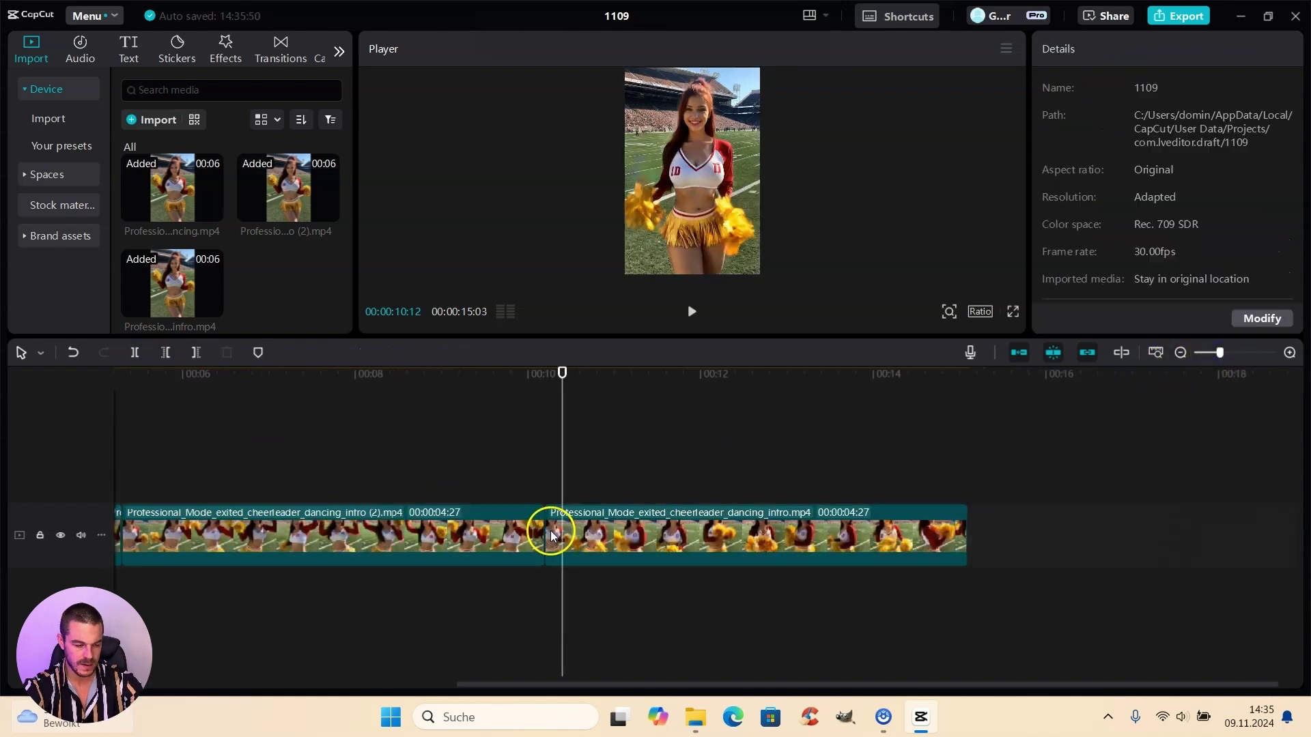
left_click_drag(577, 684, 288, 665)
left_click(537, 531)
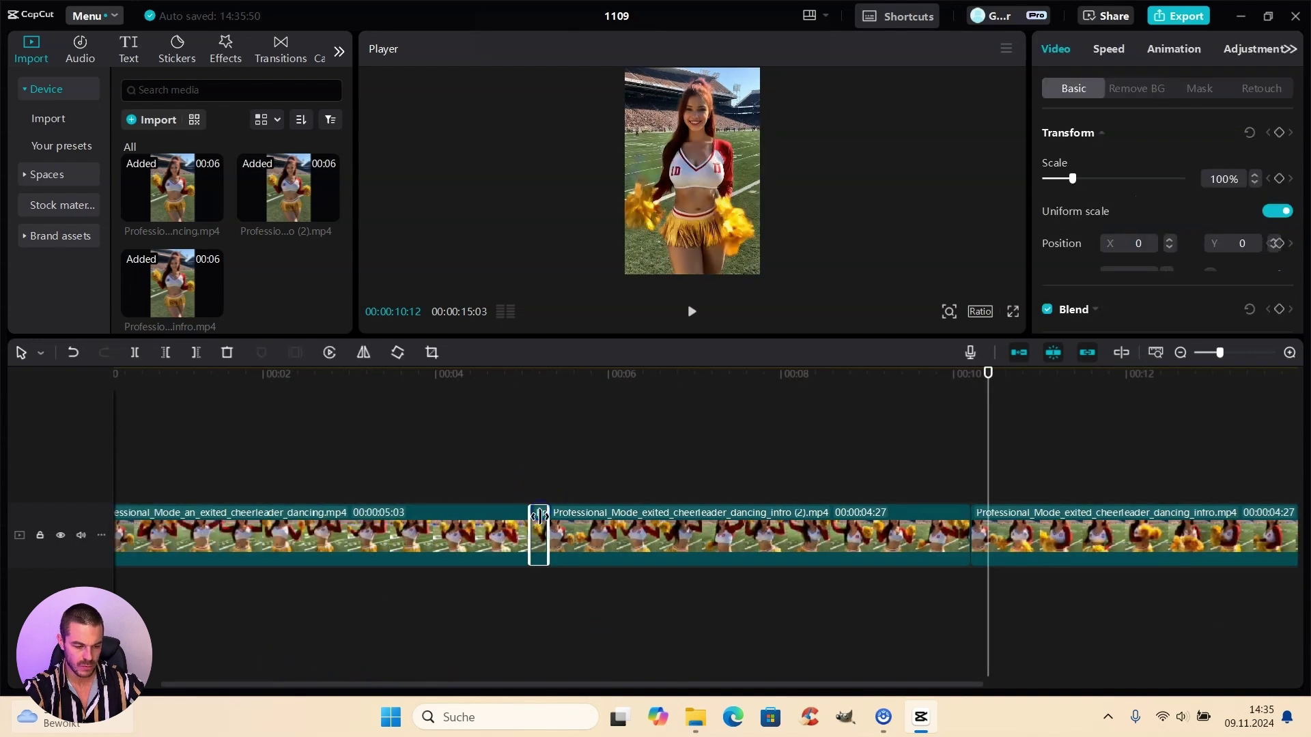
key("Delete")
left_click(193, 473)
left_click(188, 474)
left_click_drag(188, 475, 125, 470)
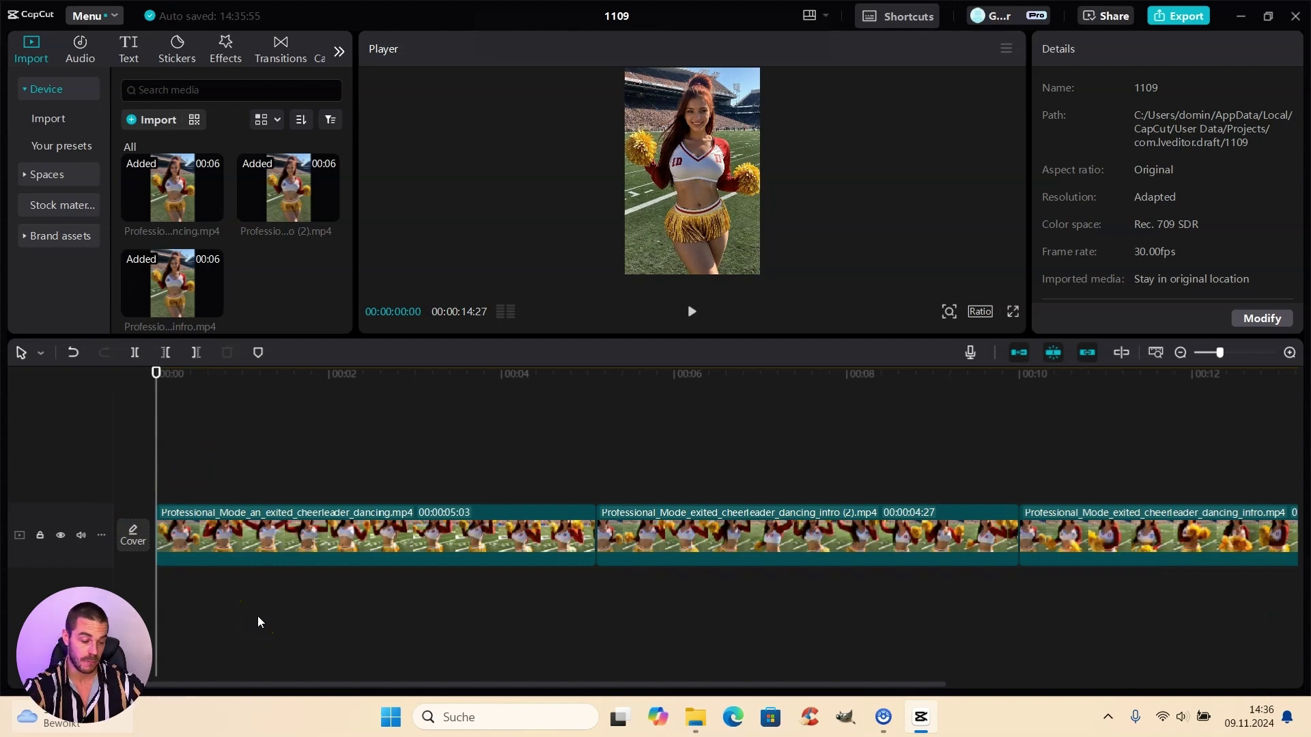
left_click(1206, 353)
key("space")
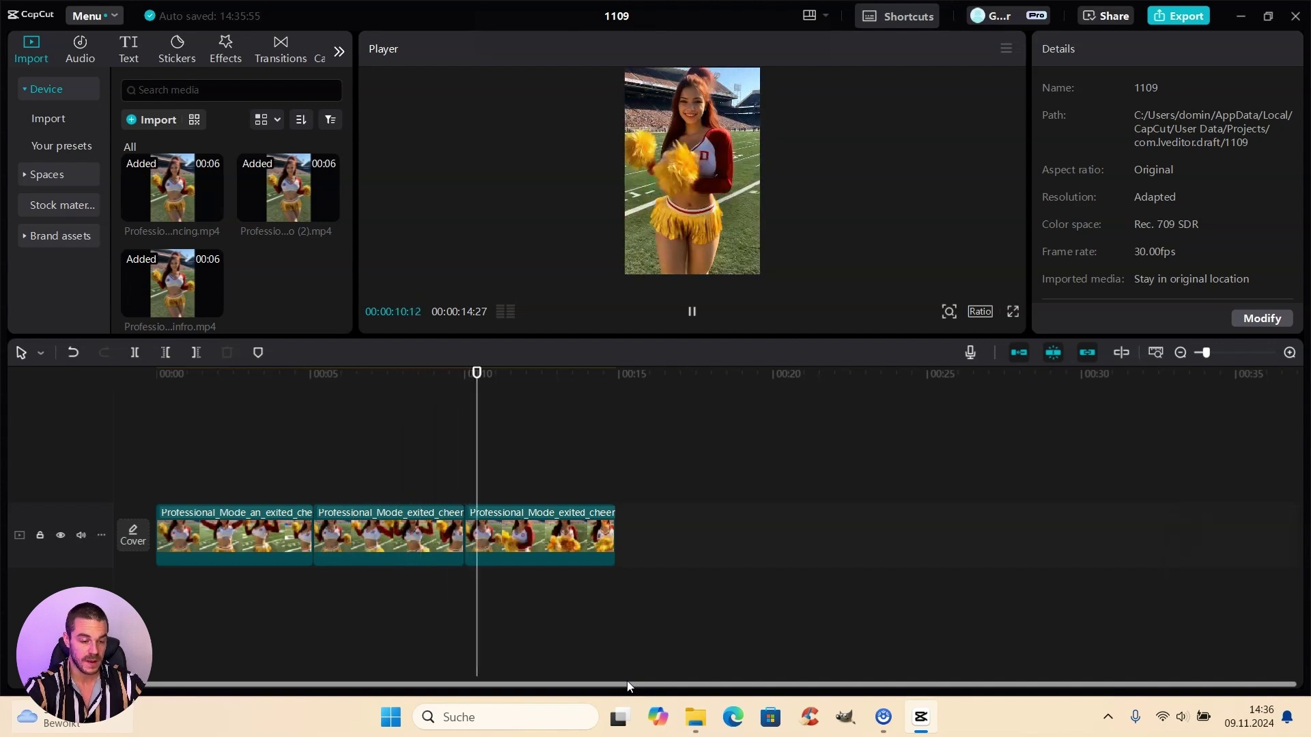
left_click(554, 624)
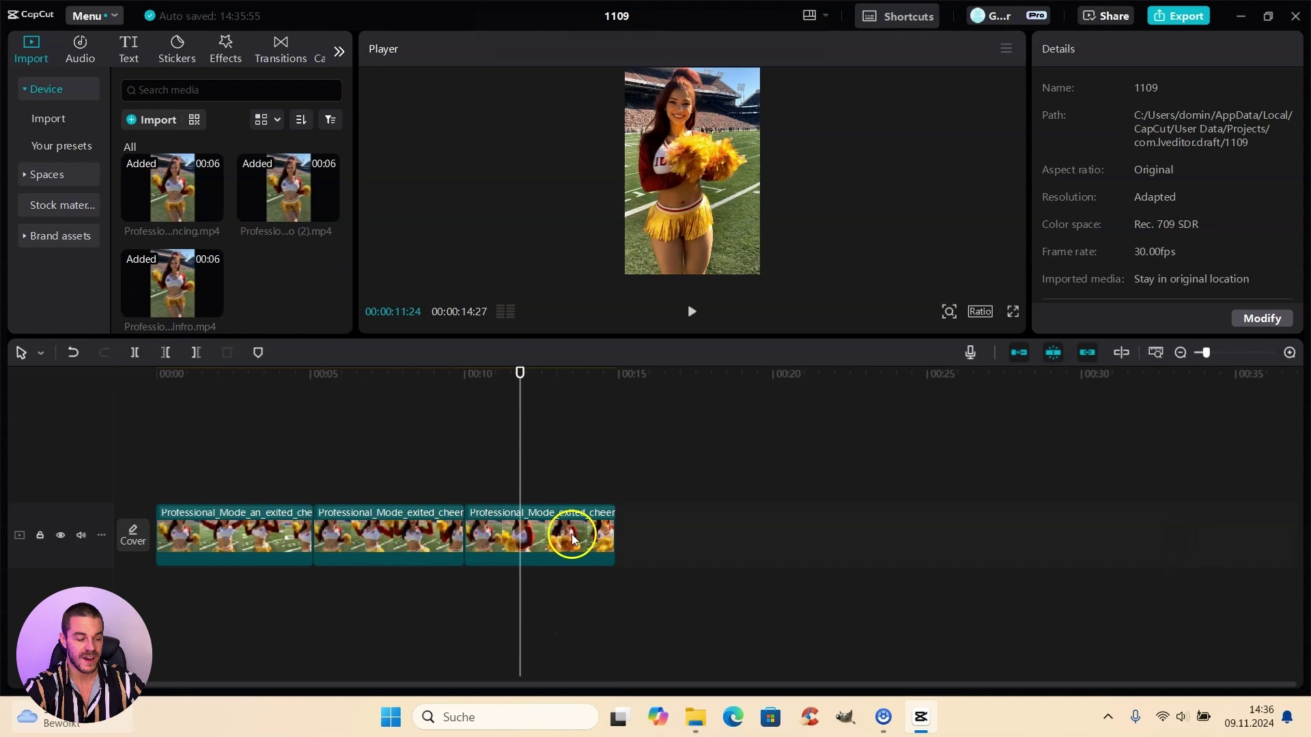
- Search CapCut's audio library for 'crowd' sound effects
left_click(79, 61)
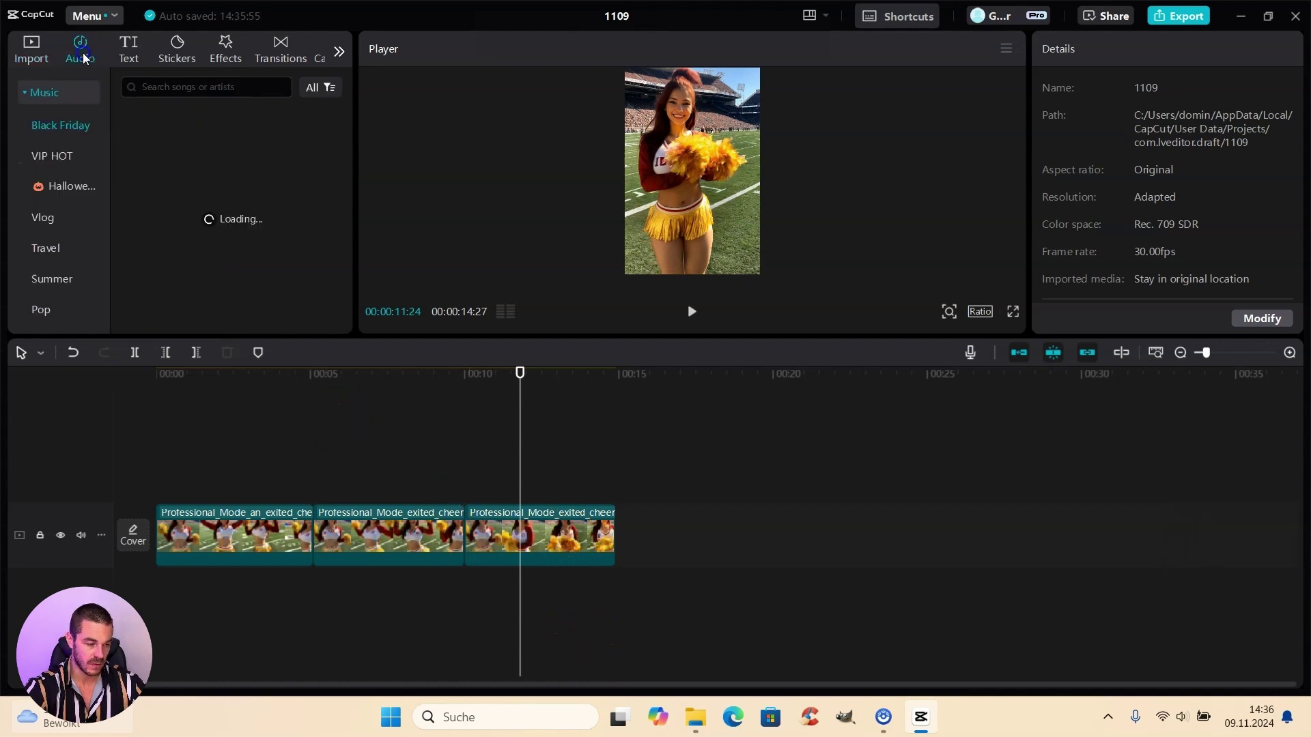
left_click(162, 98)
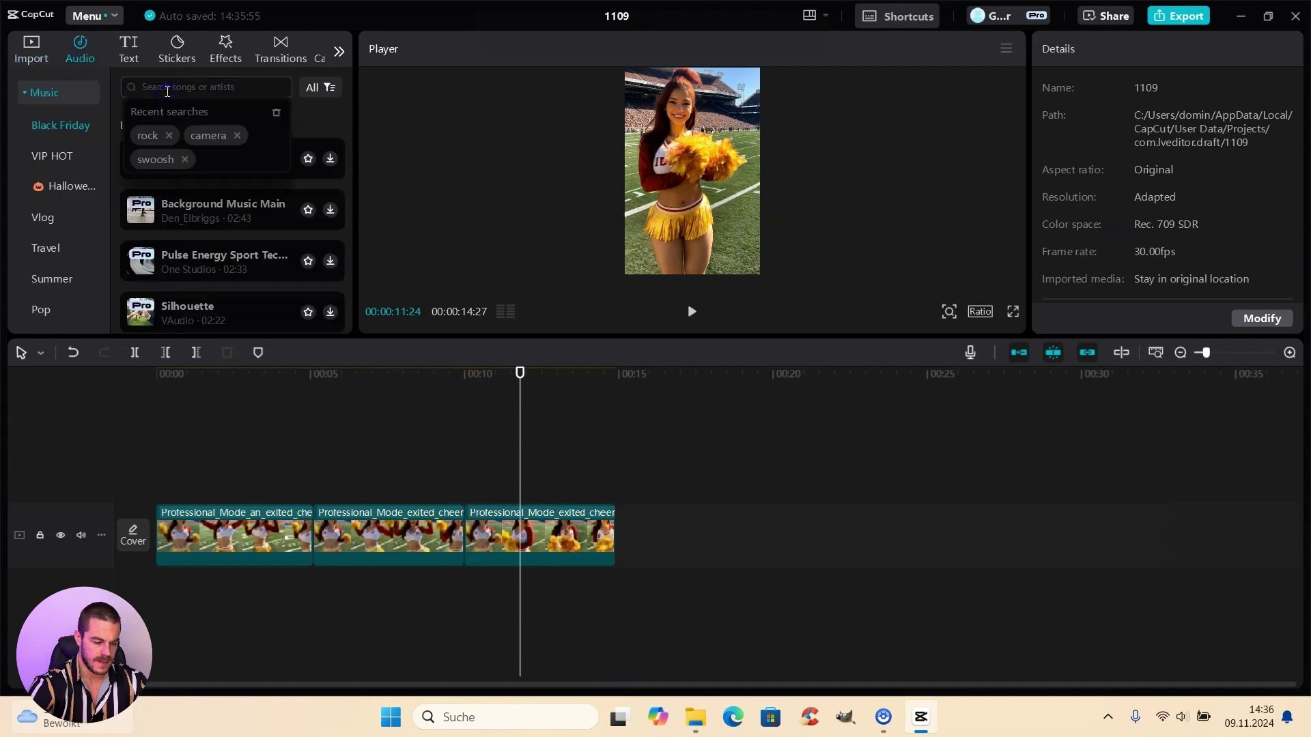
type("cr")
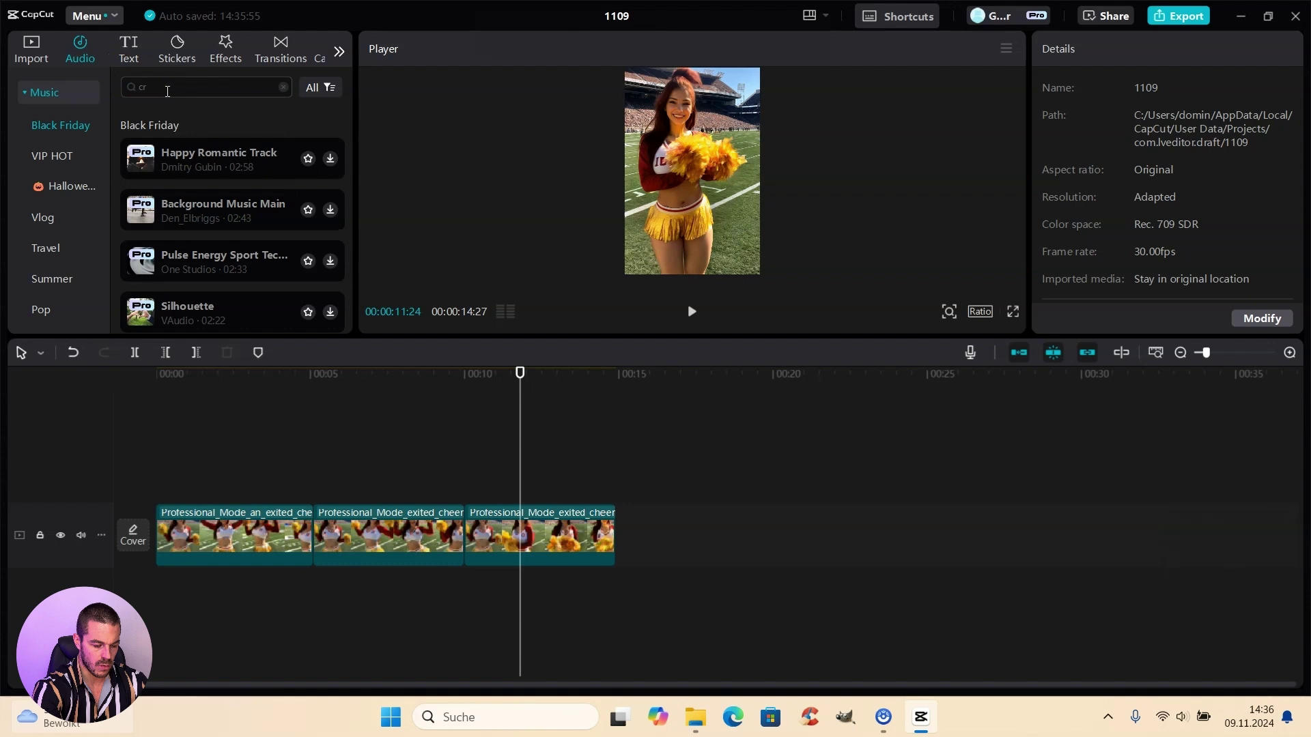
type("owd")
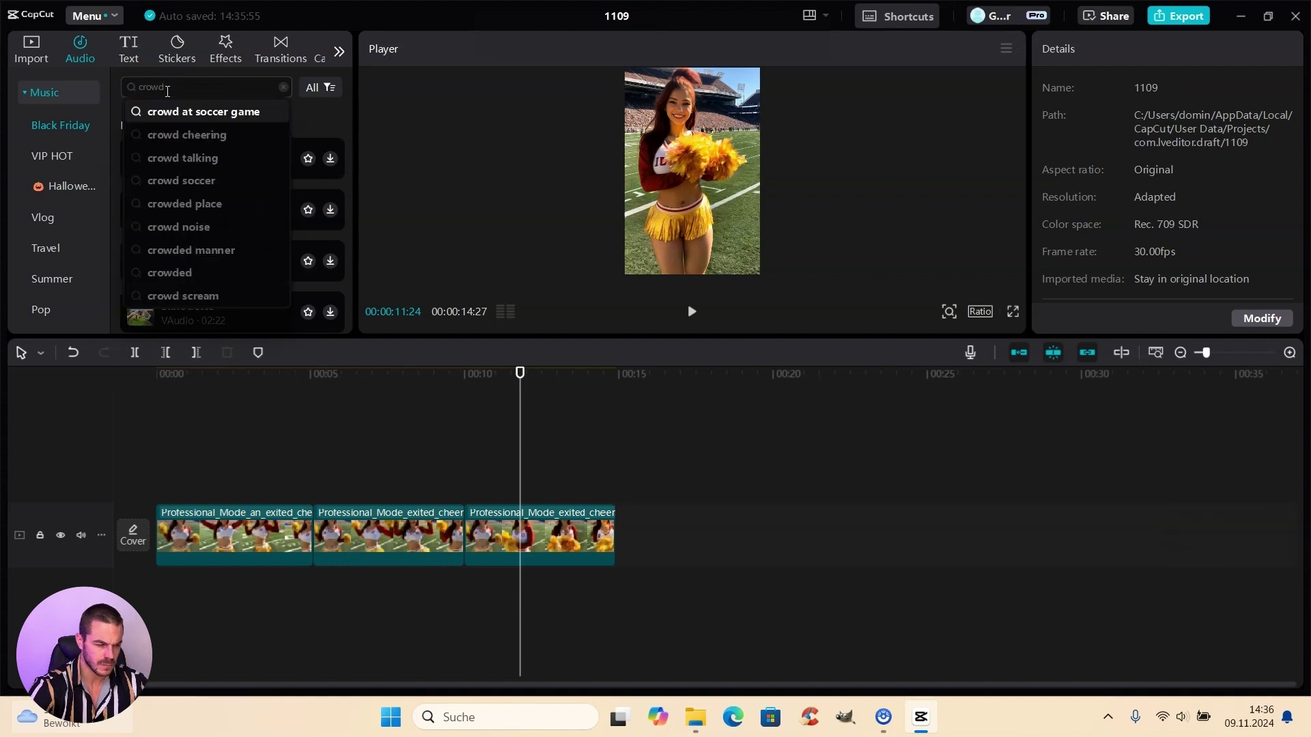
key("Return")
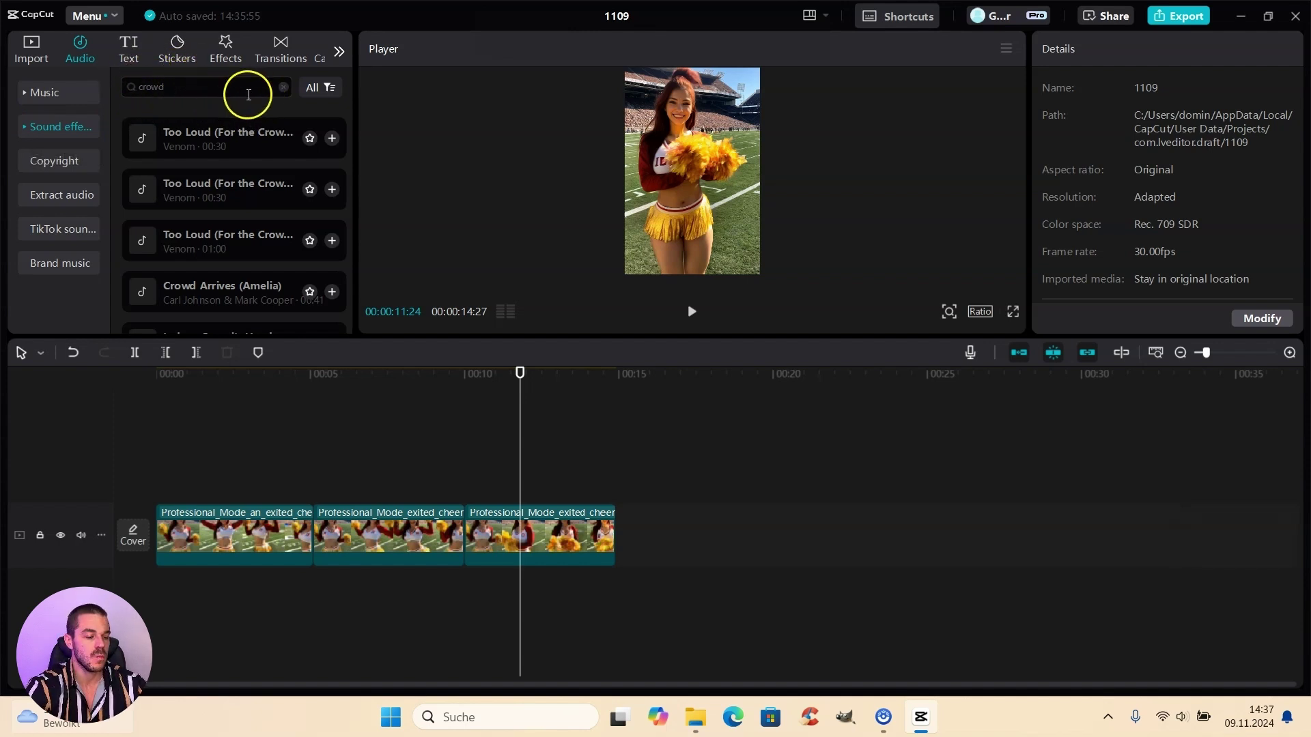
- Place 'Too Loud (For the Crowd) (Live)' at the video start and cut it at 14:27
left_click(333, 139)
left_click_drag(184, 142, 249, 597)
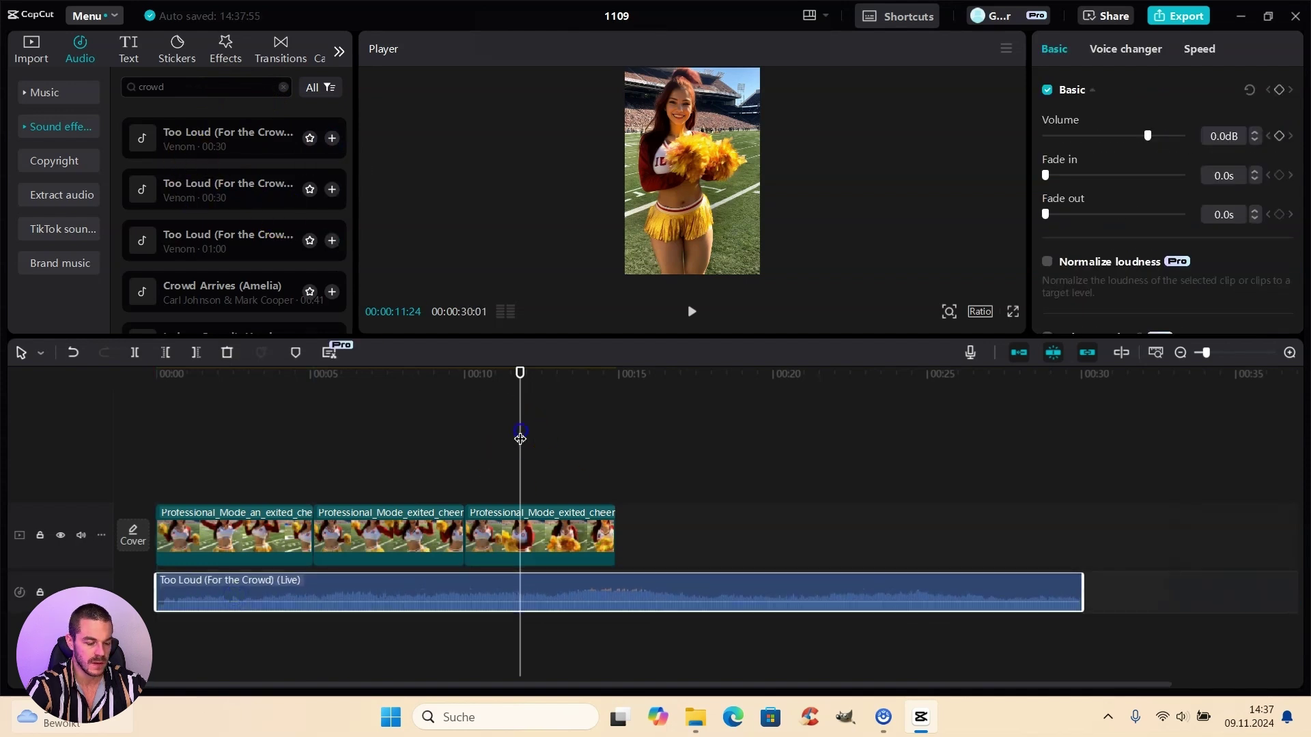
left_click_drag(520, 437, 620, 446)
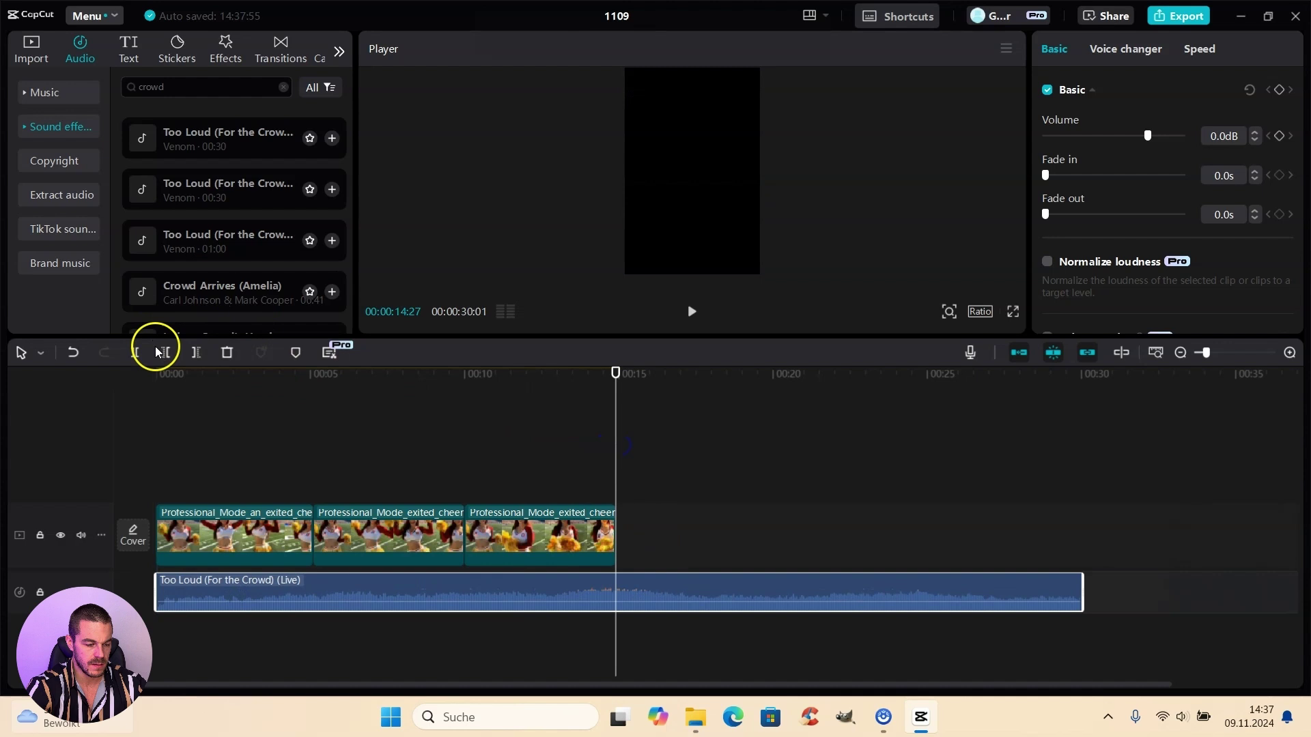
left_click(137, 356)
left_click(655, 584)
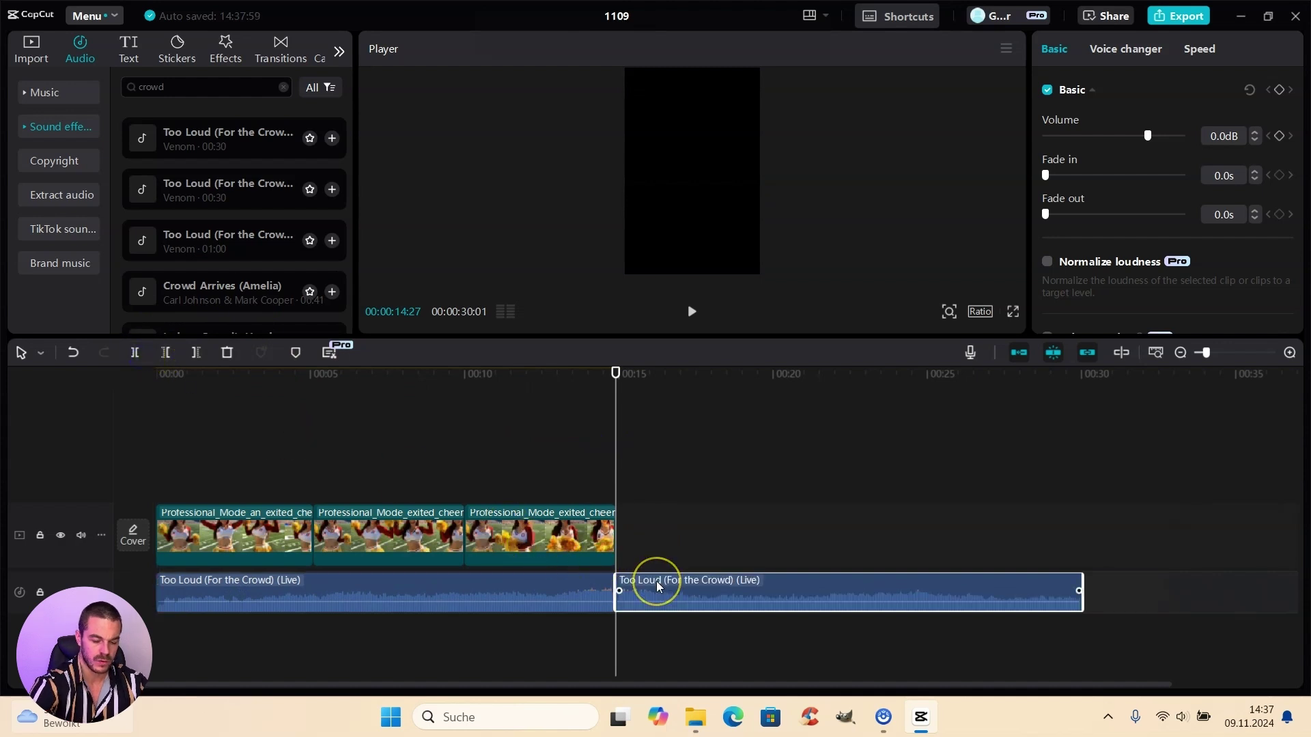
key("Delete")
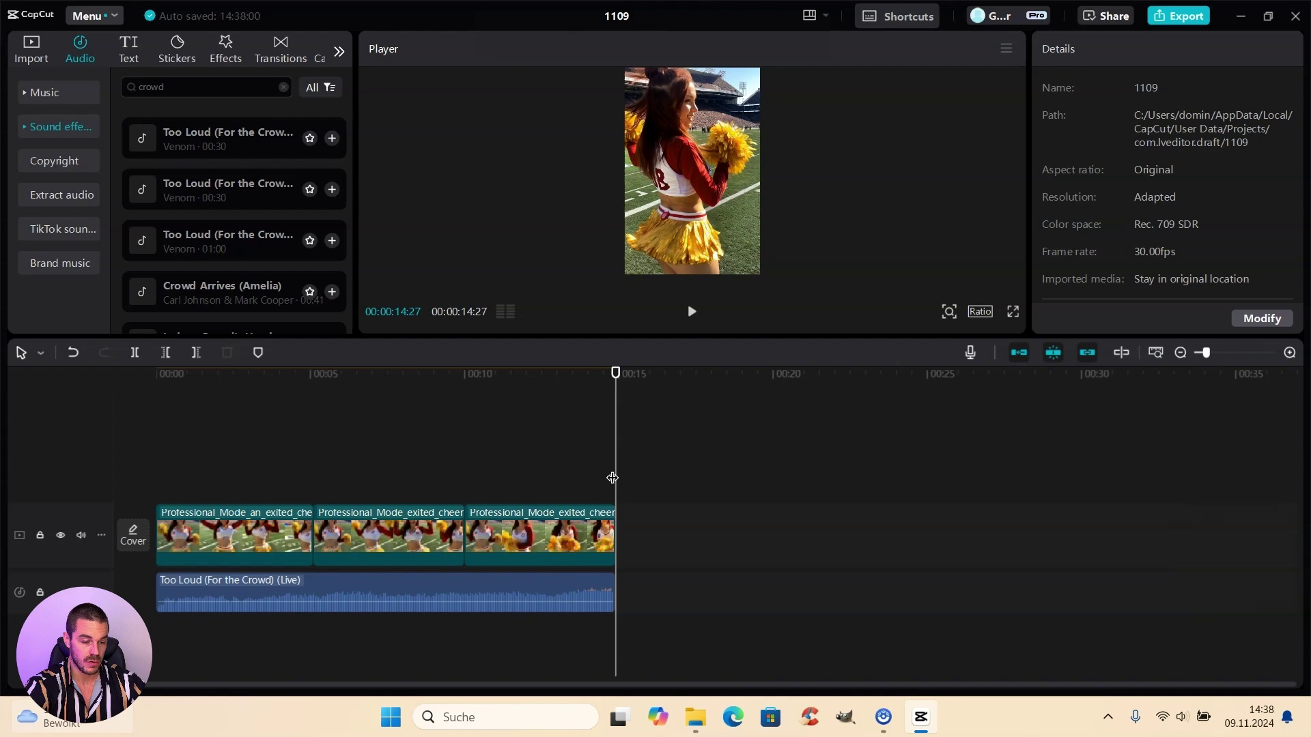
left_click_drag(612, 477, 595, 477)
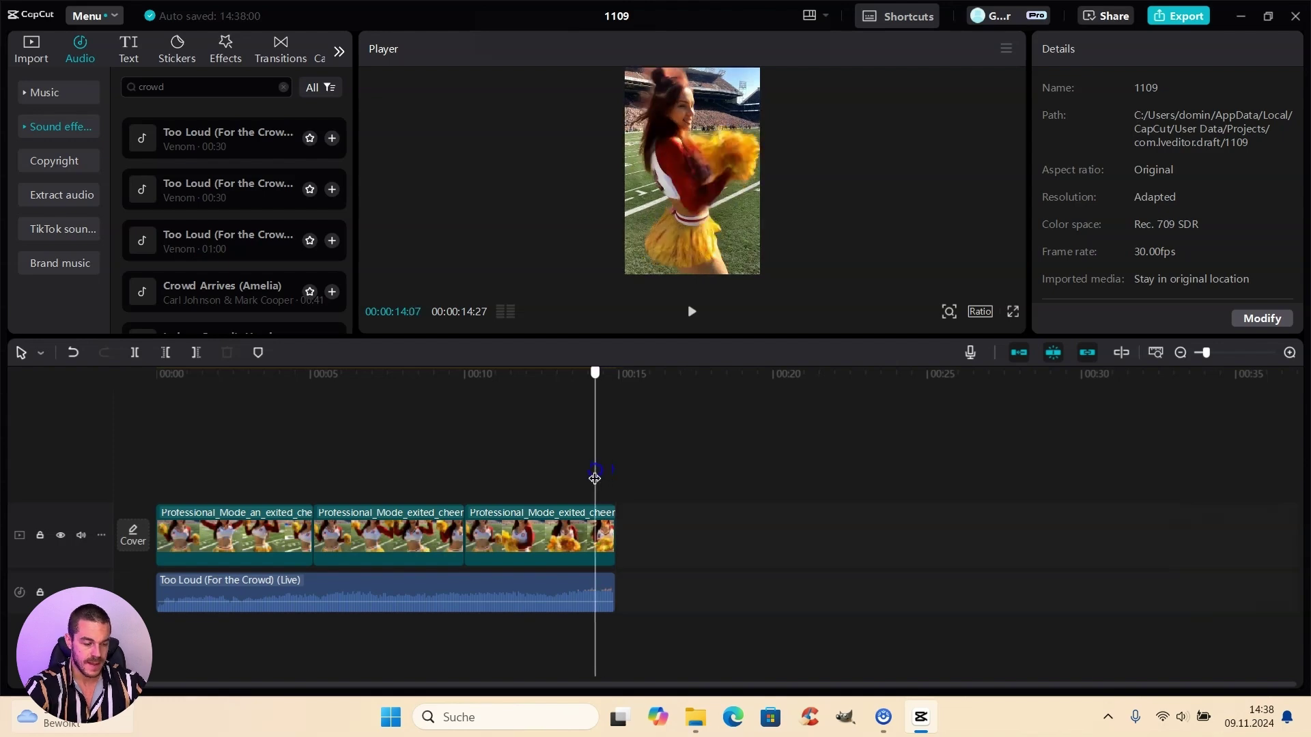
key("Home")
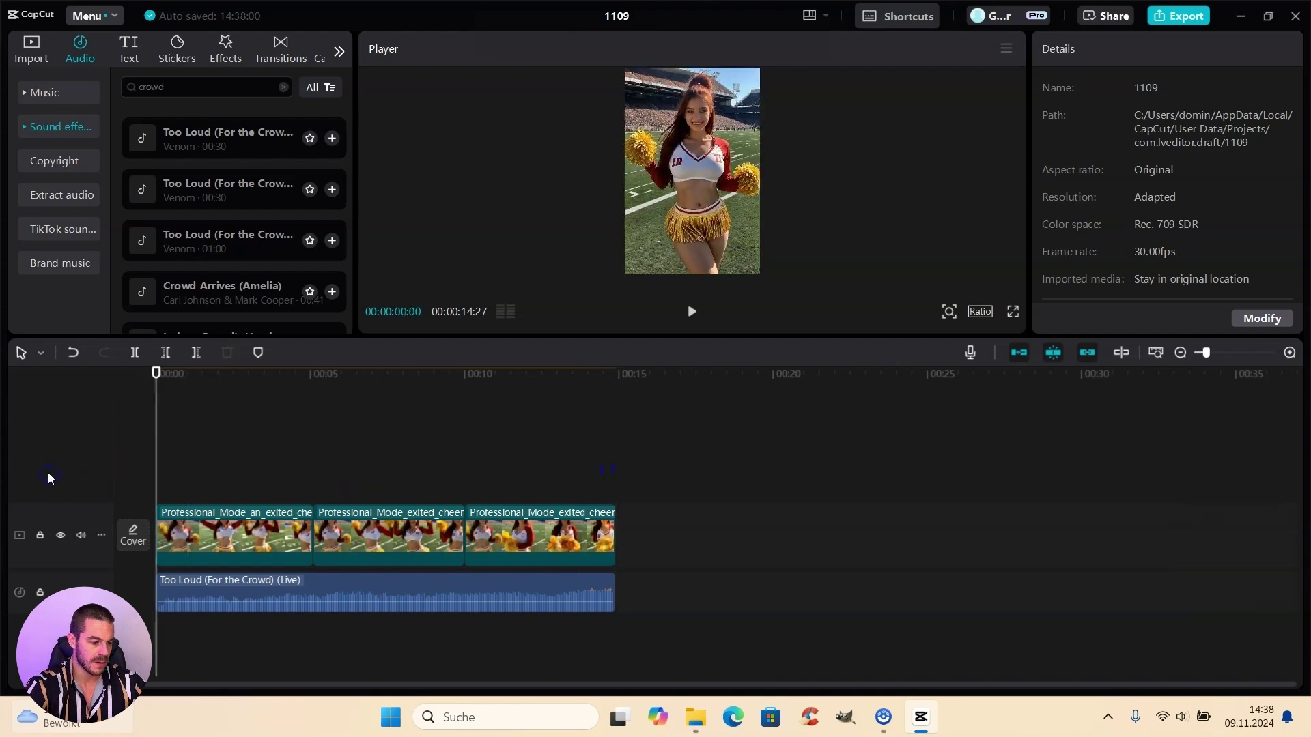
- Search the music library for 'rockmusik'
left_click(45, 92)
left_click(191, 88)
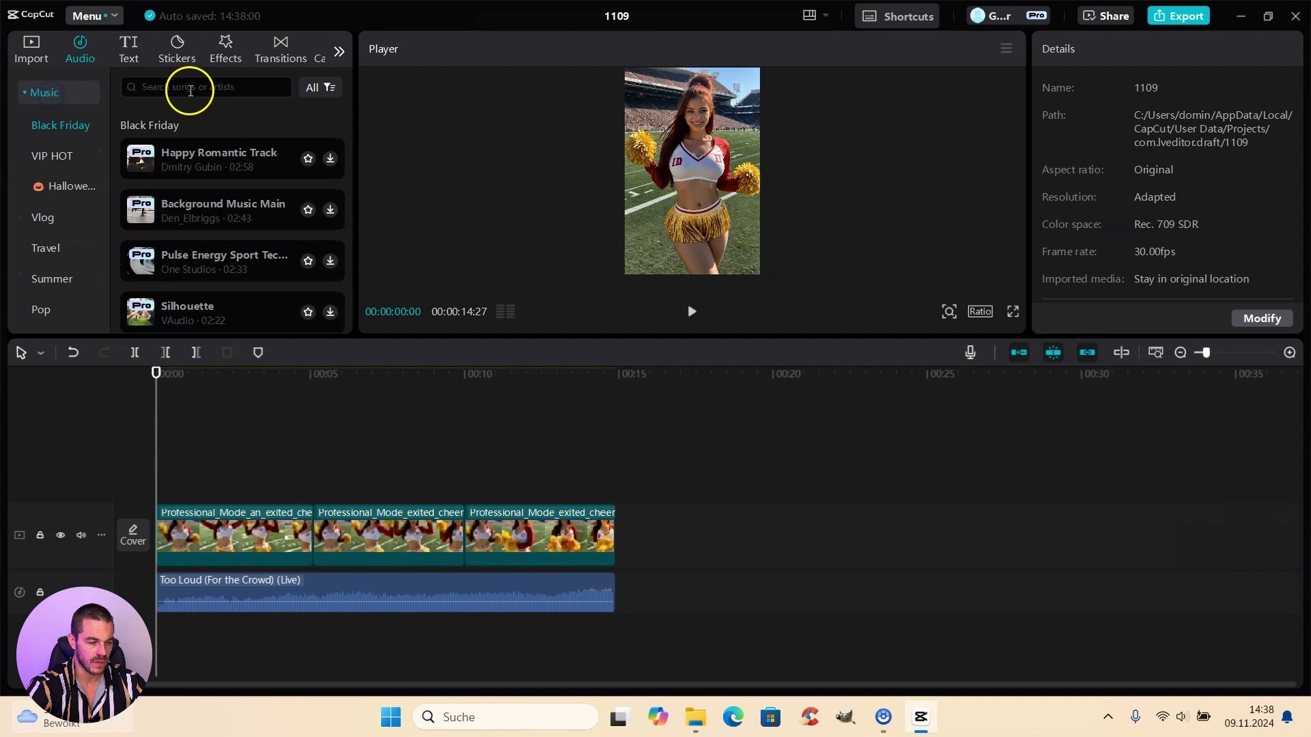
type("rock")
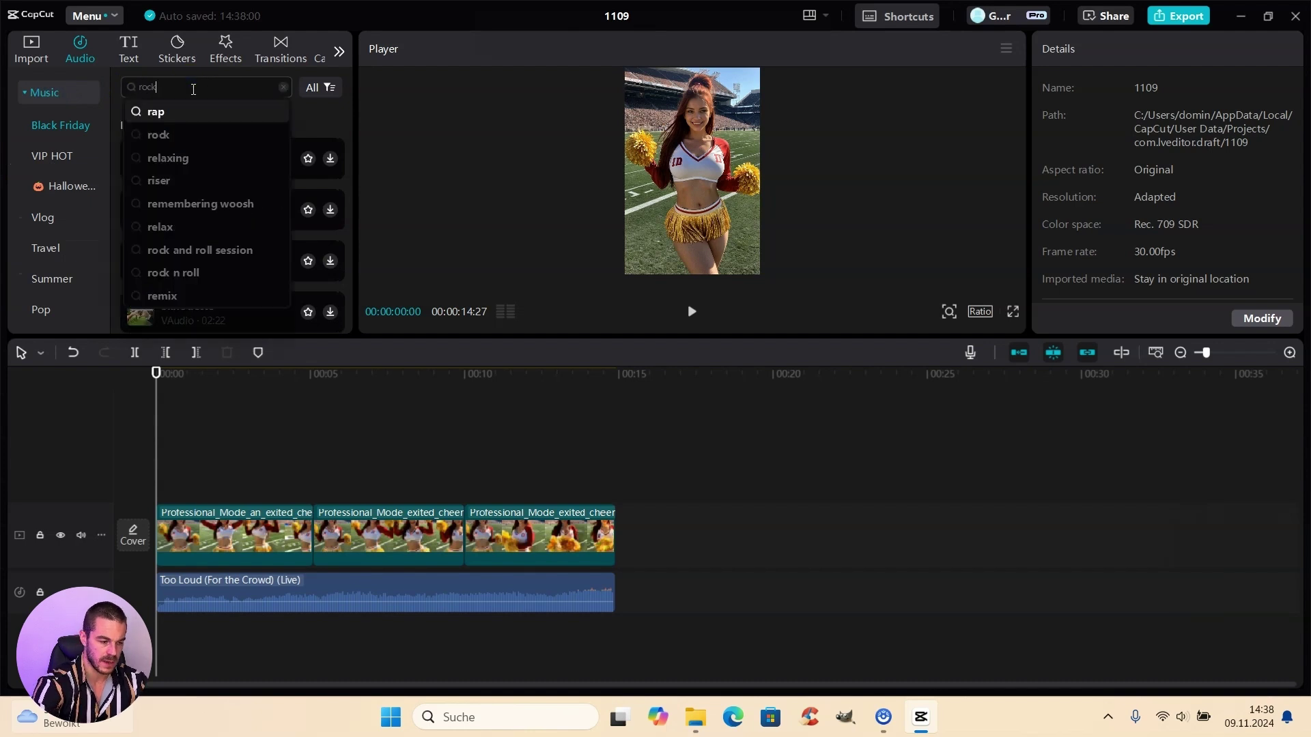
type("musik")
key("Return")
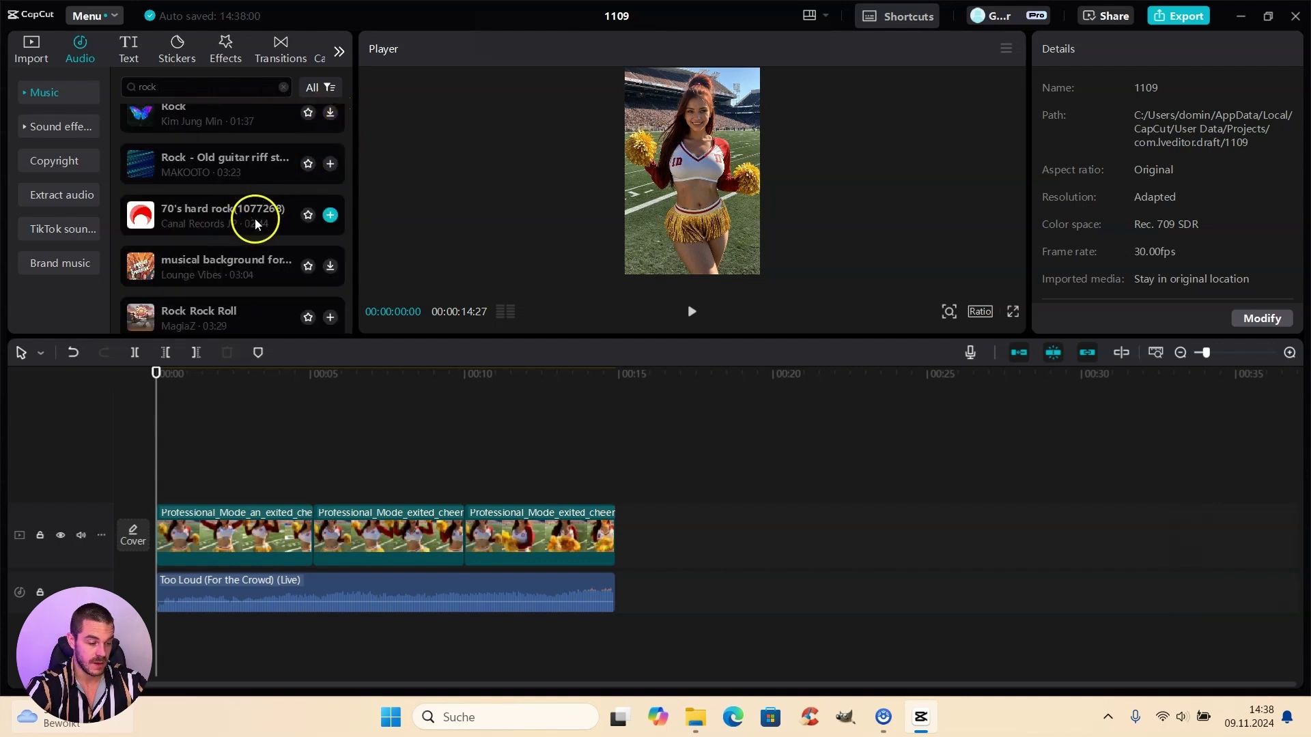
- Add 70's hard rock(1077268) to the timeline and trim it to end at 14:27
left_click(329, 217)
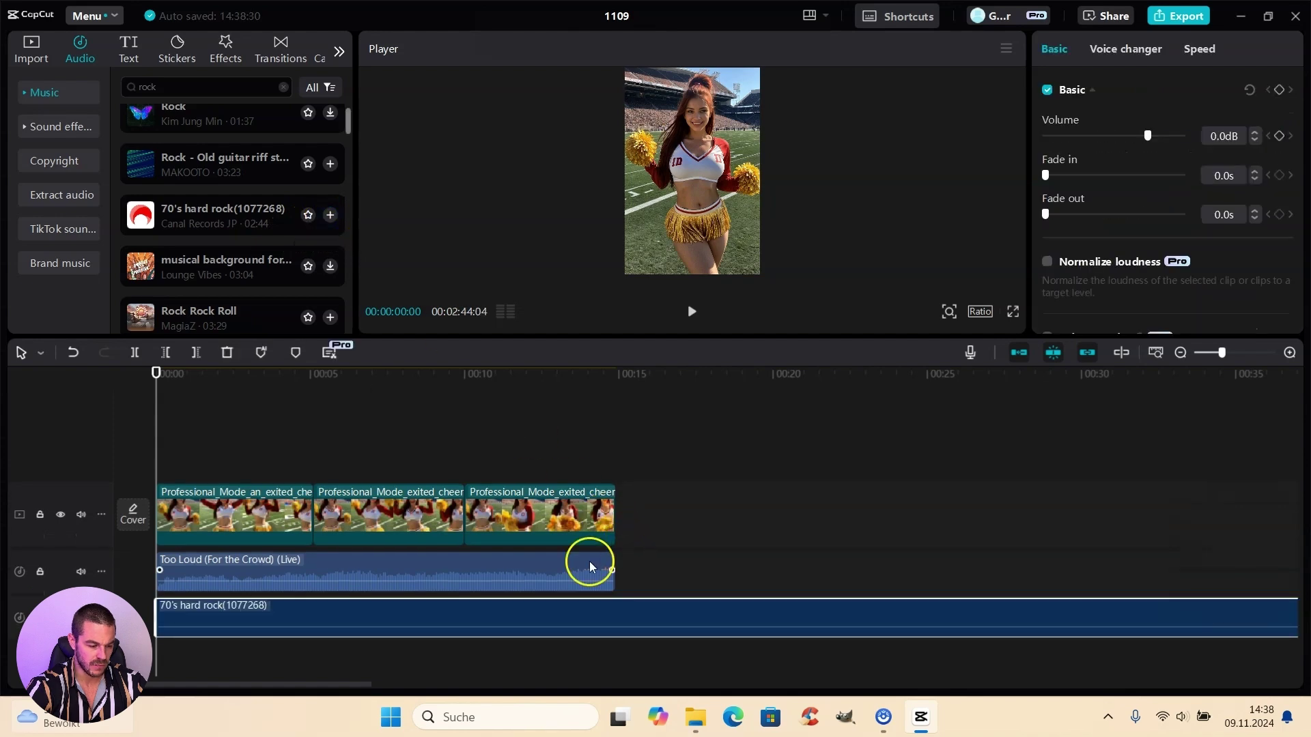
left_click_drag(161, 395, 614, 449)
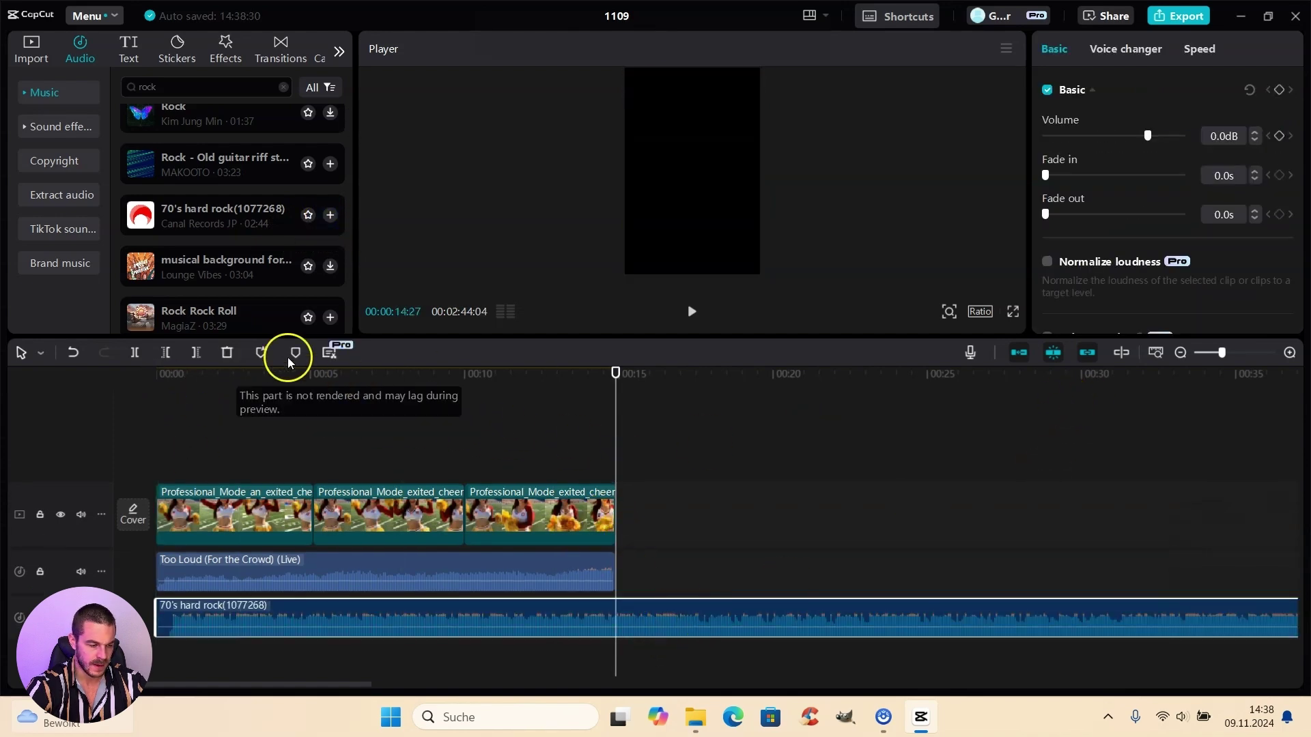
left_click(155, 362)
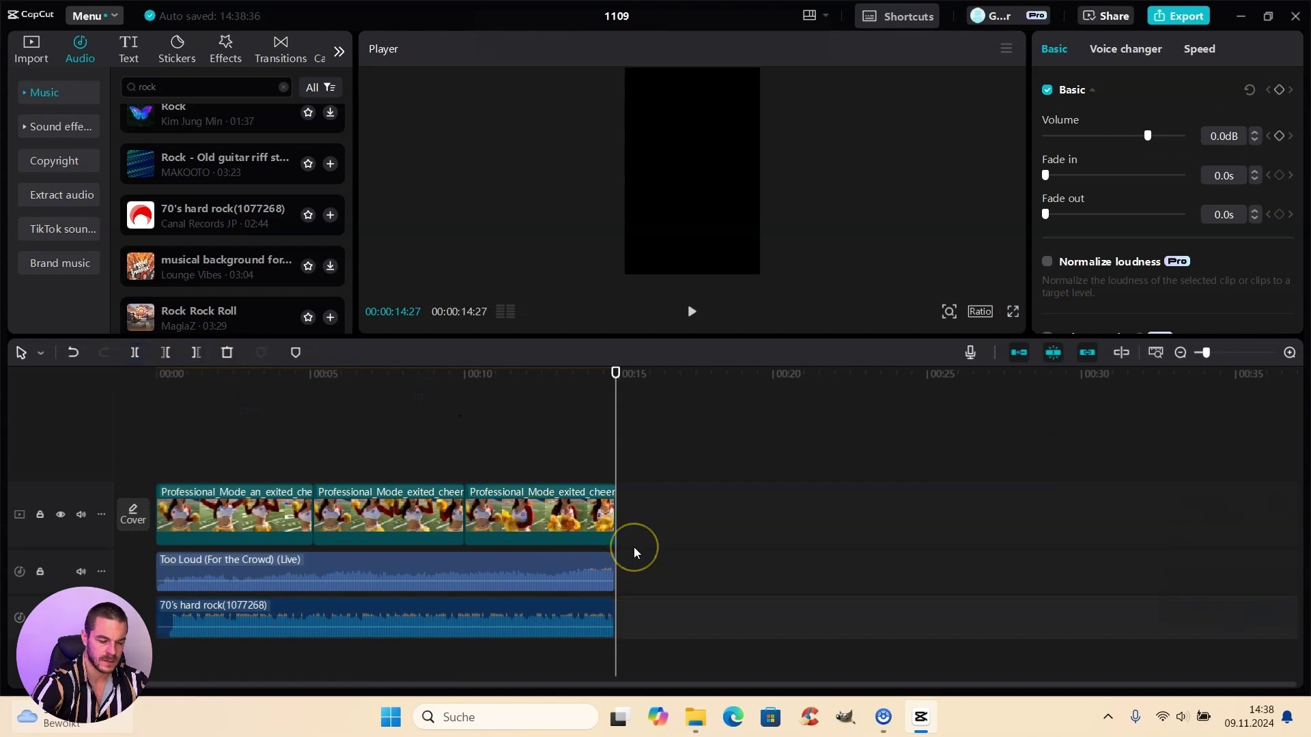
key("Delete")
left_click(615, 453)
left_click_drag(615, 450, 157, 431)
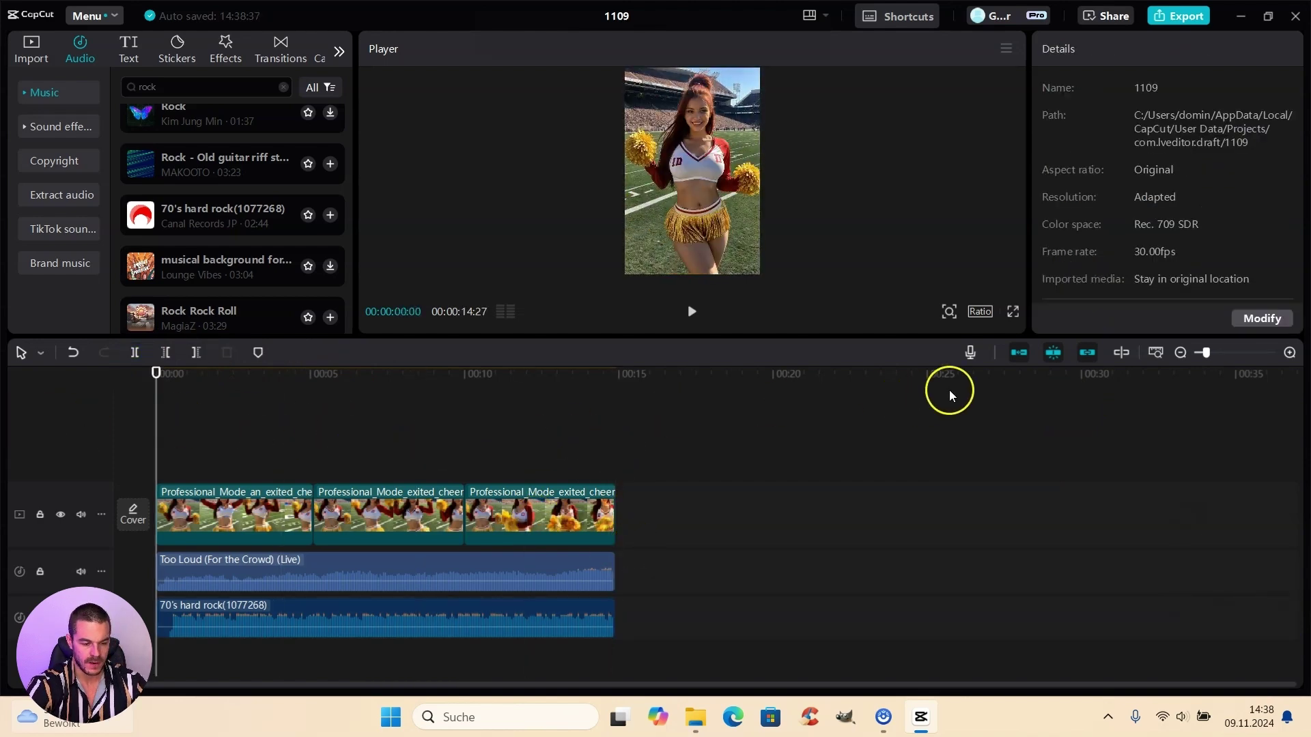